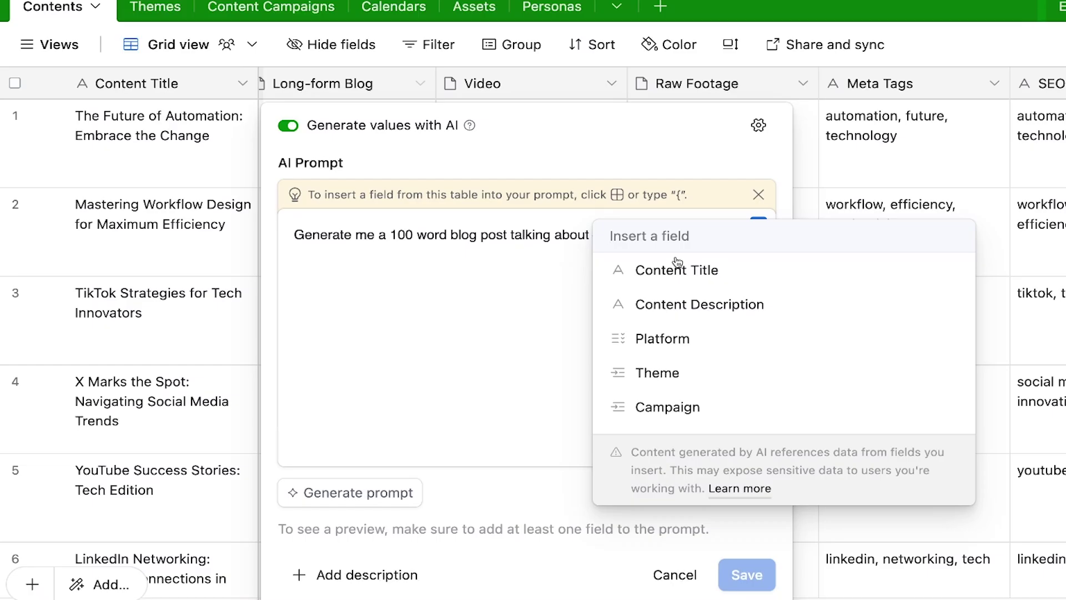
Step: Preview the finished AI blog field and generate the Long-form Blog post for row 5
click(682, 276)
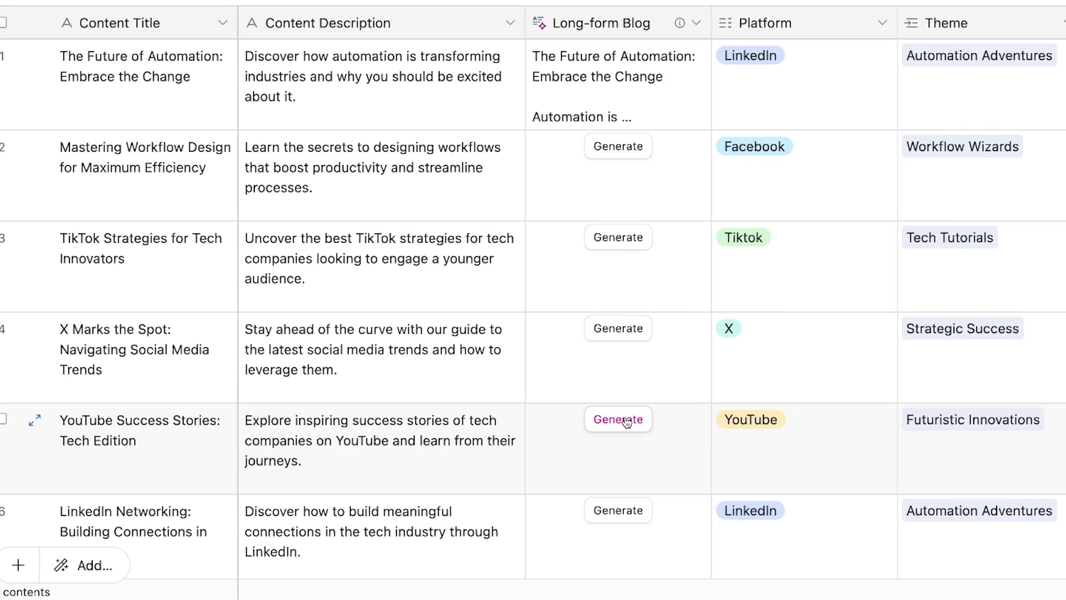
click(623, 411)
scroll(678, 357, down, 2)
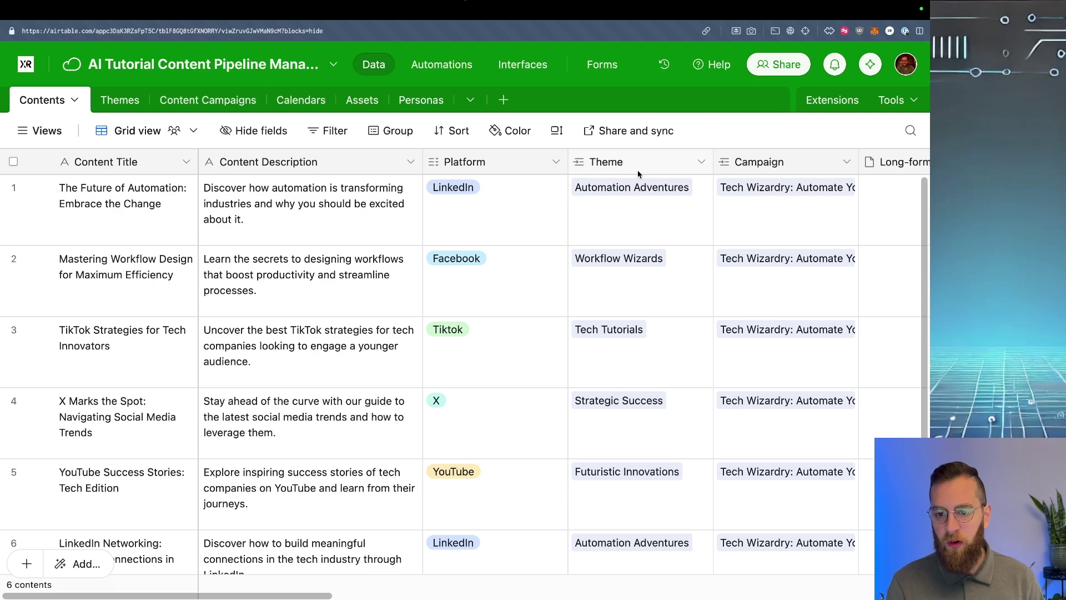
scroll(756, 170, right, 10)
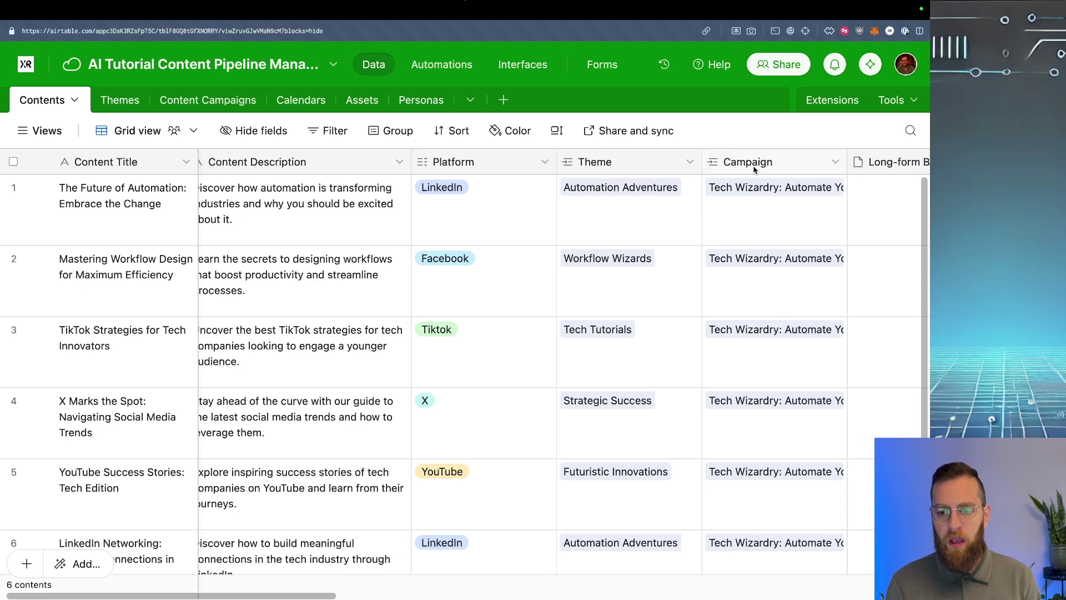
scroll(754, 169, right, 8)
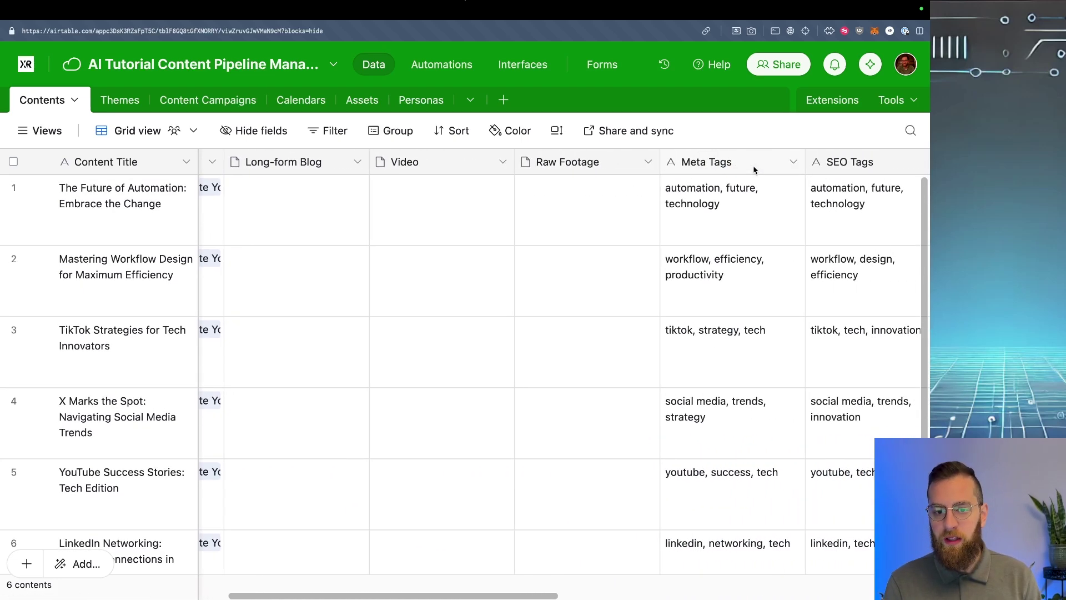
scroll(754, 169, left, 8)
scroll(754, 170, left, 3)
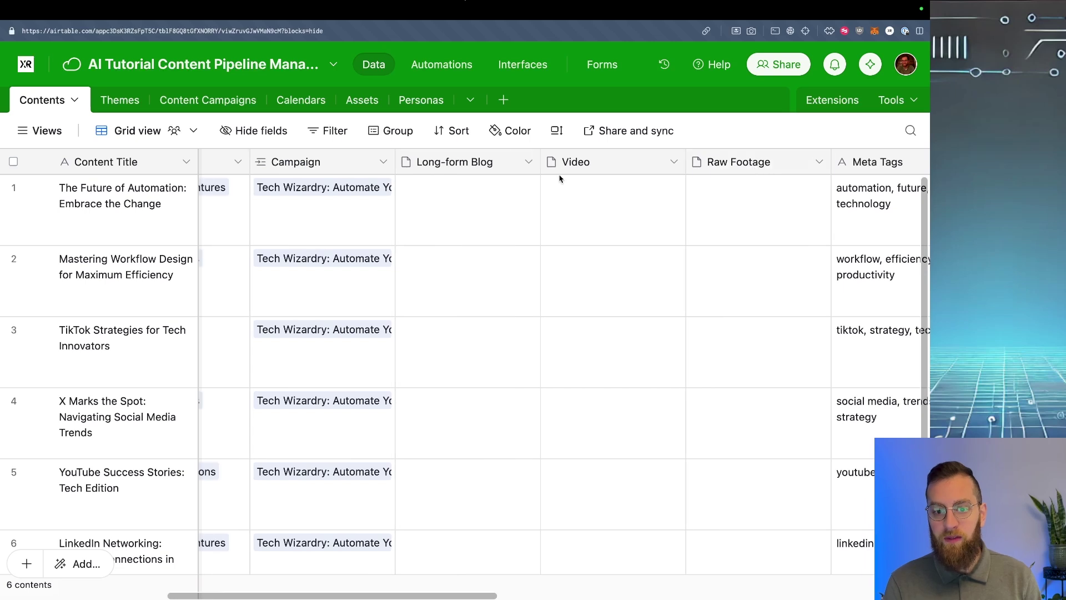
Step: Change the Long-form Blog field's type to AI Generate text, producing long text with AI
click(527, 165)
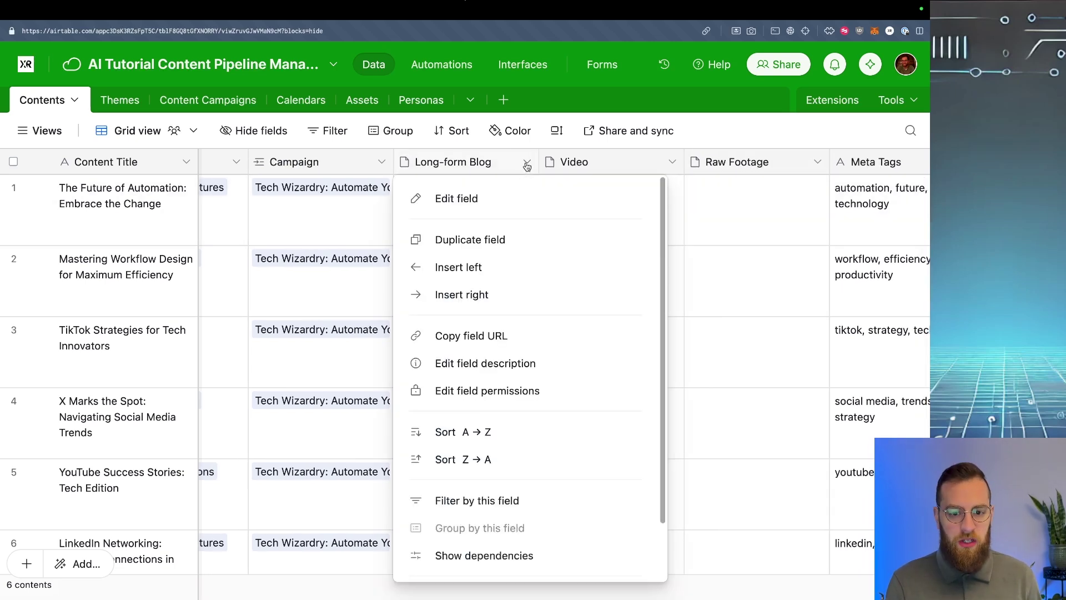
click(499, 198)
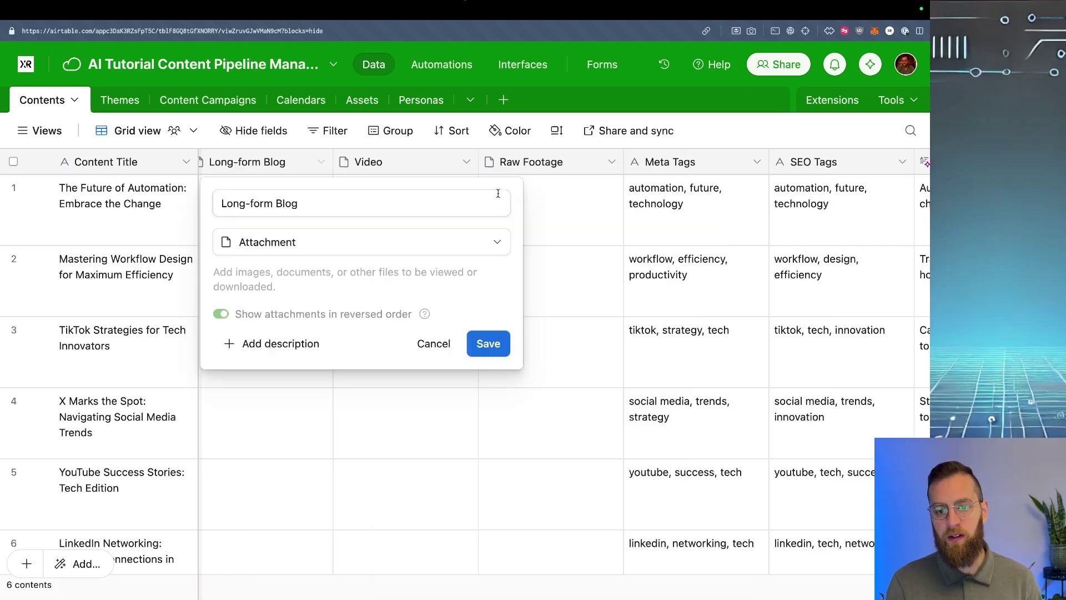
click(386, 243)
click(352, 433)
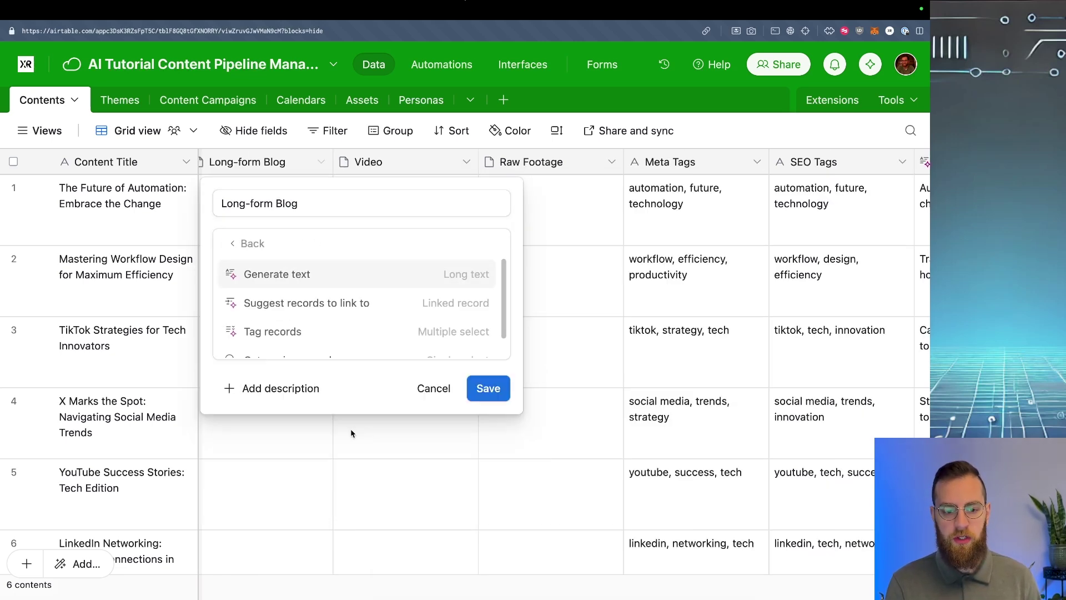
click(306, 275)
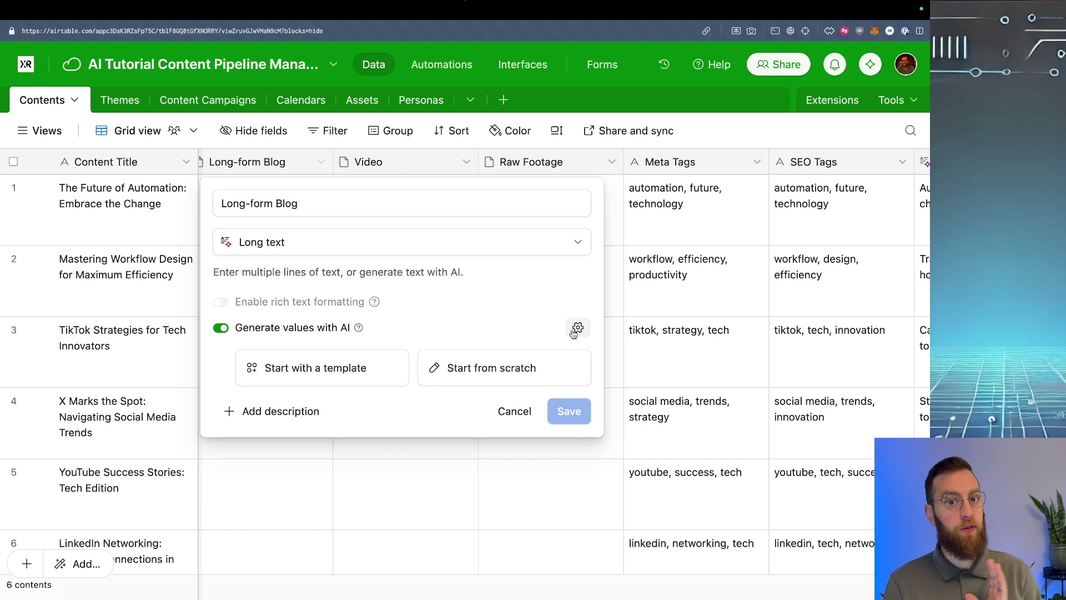
Step: Set the Long-form Blog AI model to Claude v3 Haiku, leaving automatic generation off
click(577, 328)
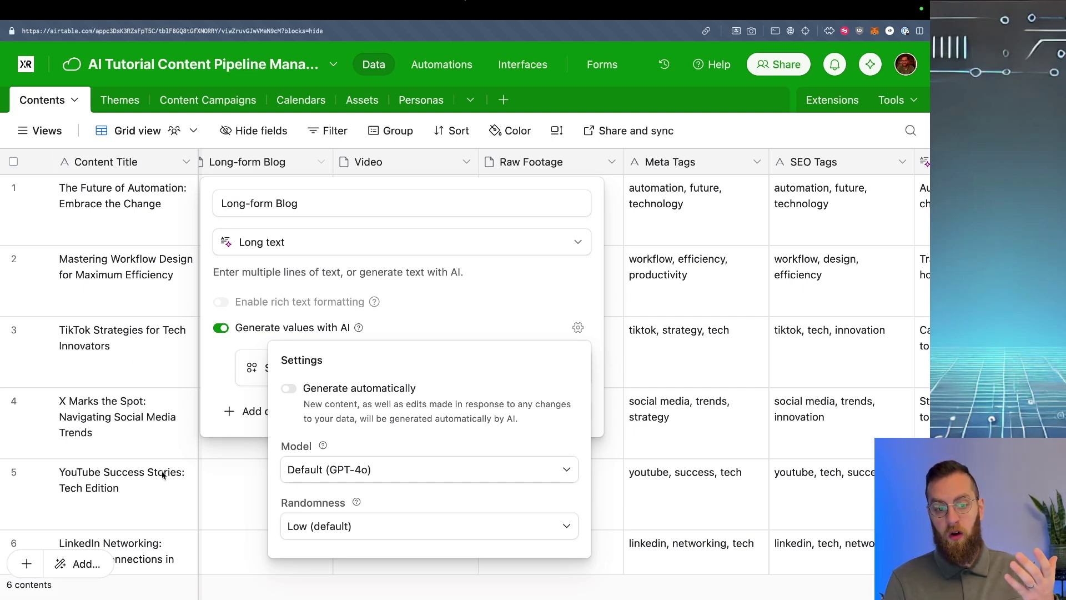
click(332, 390)
click(331, 391)
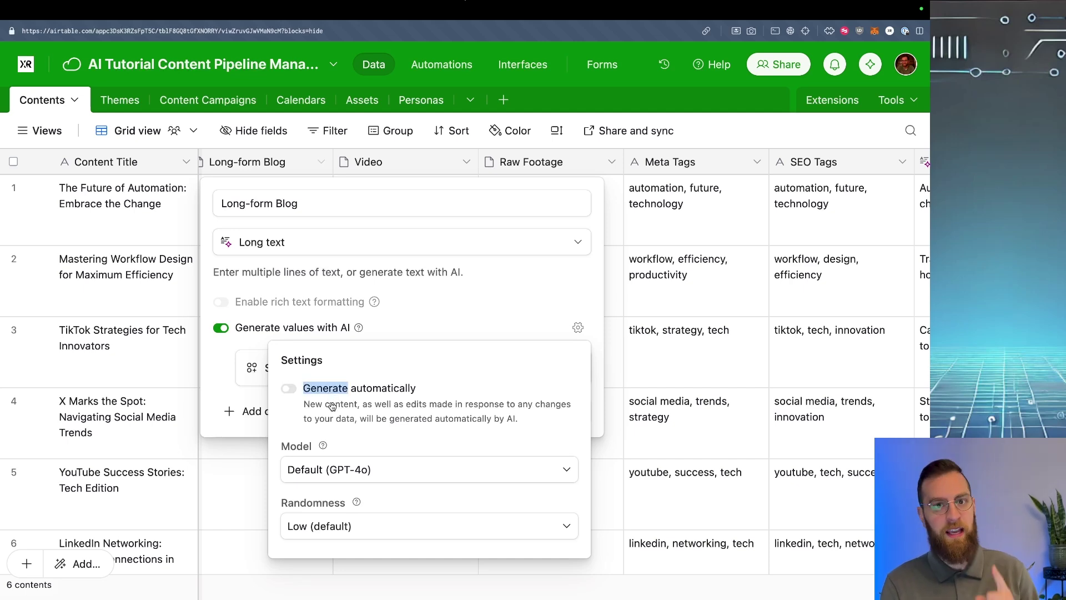
click(331, 472)
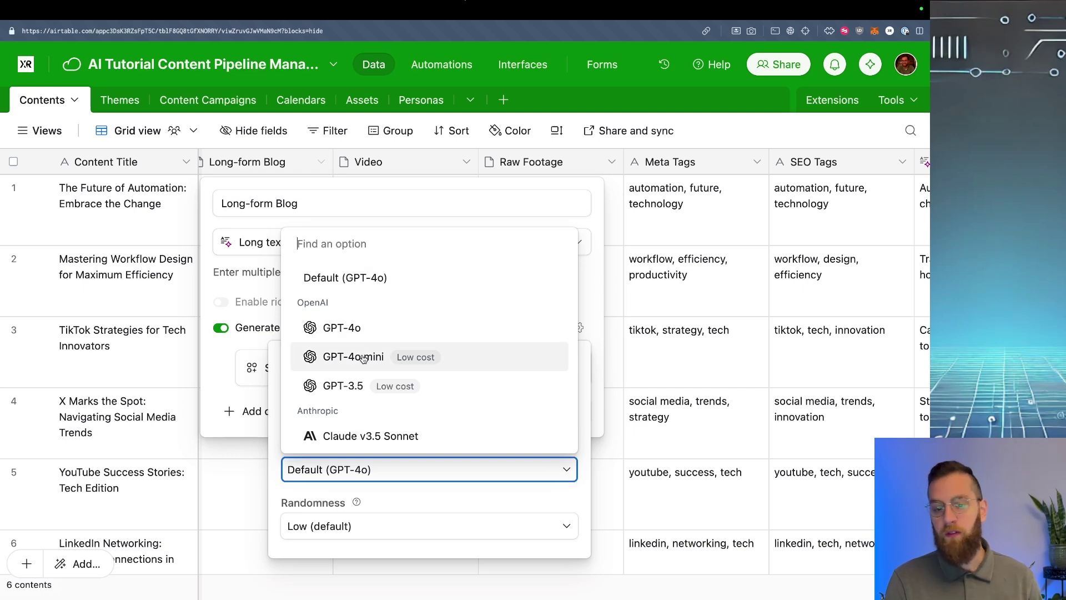
scroll(364, 359, down, 1)
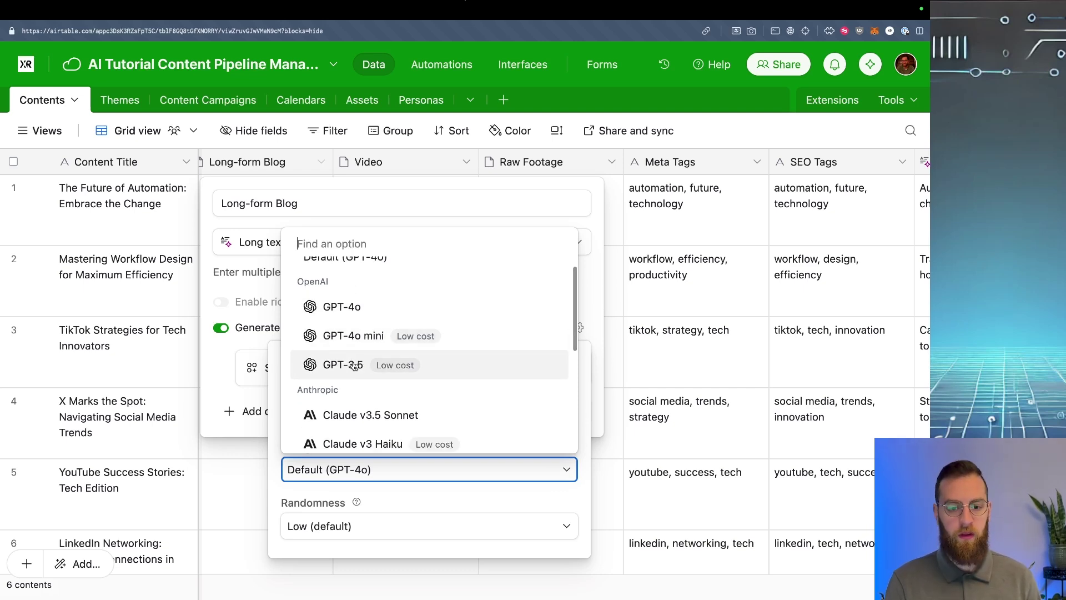
scroll(361, 367, down, 2)
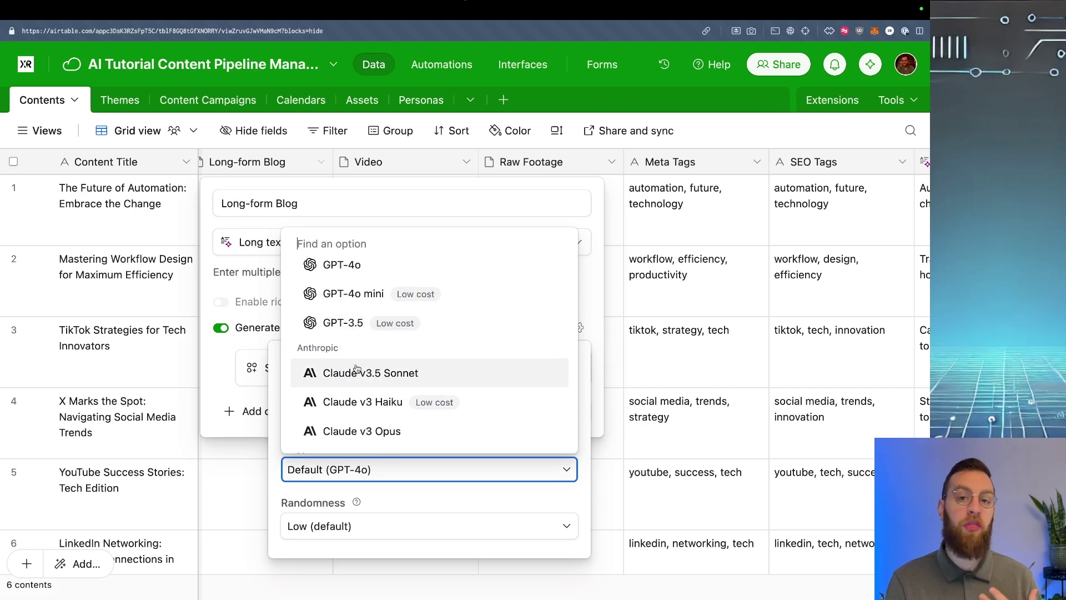
scroll(358, 370, down, 1)
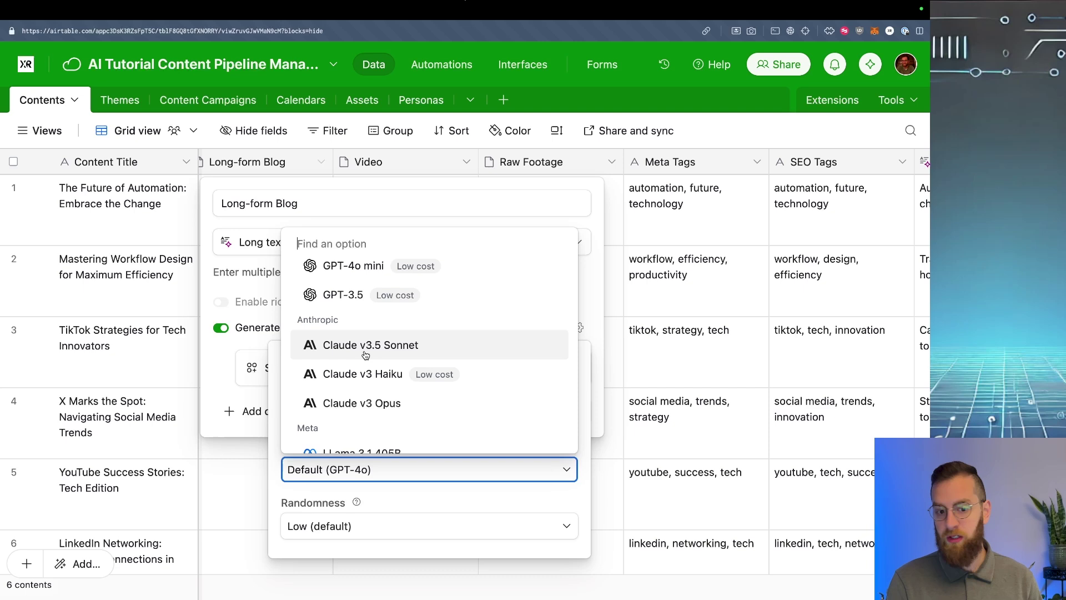
scroll(371, 373, down, 6)
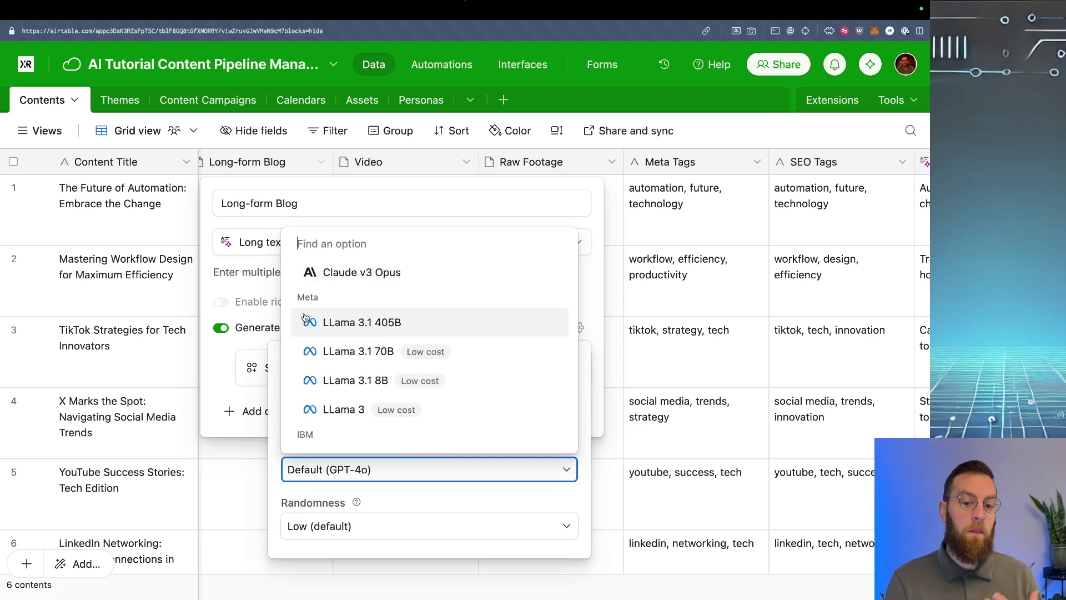
scroll(389, 361, up, 4)
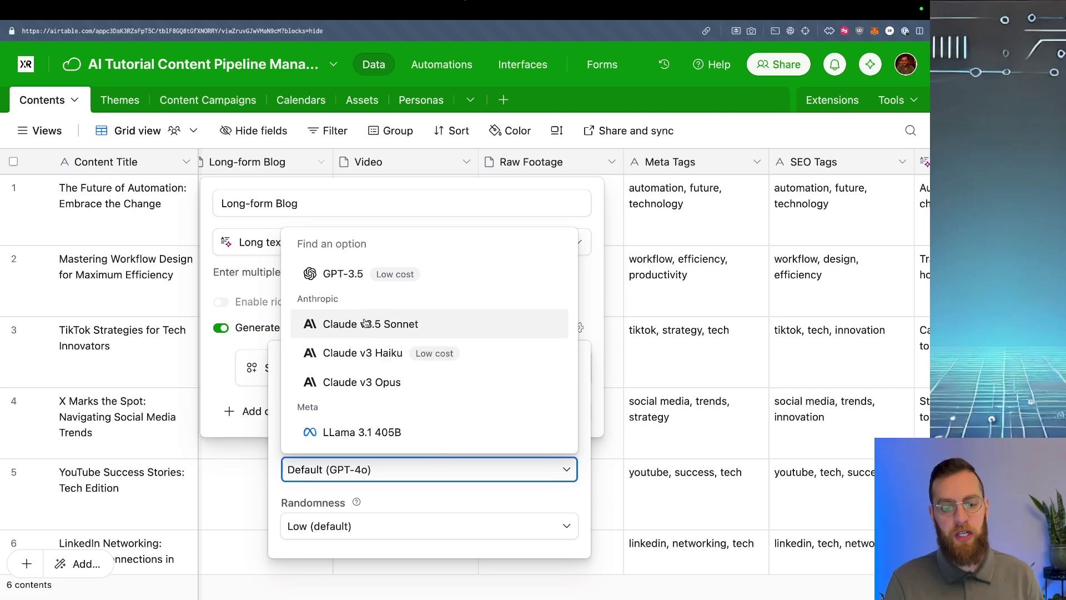
scroll(364, 321, up, 1)
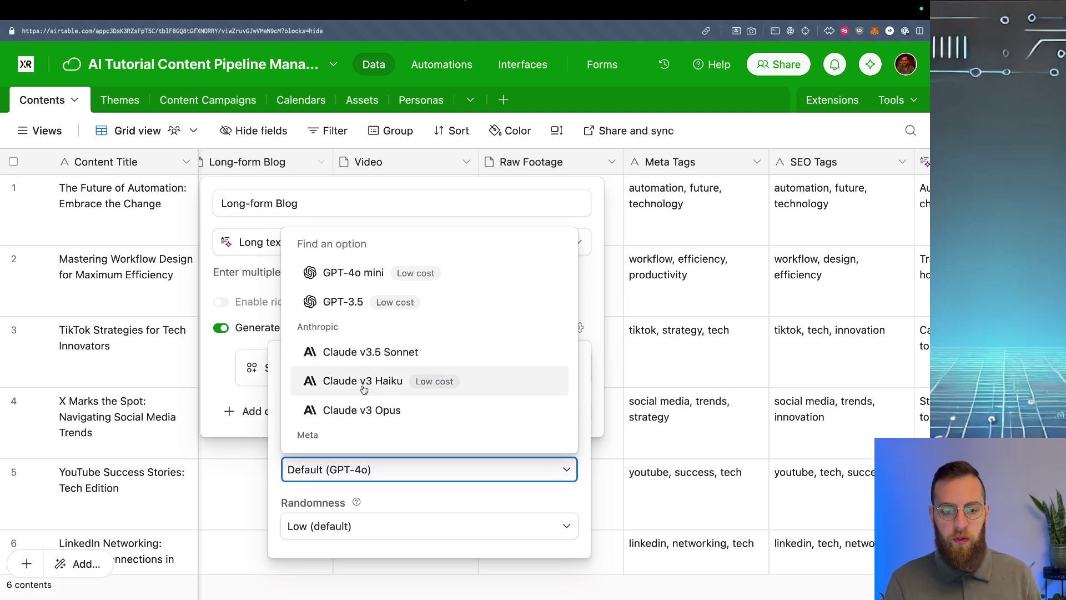
click(363, 383)
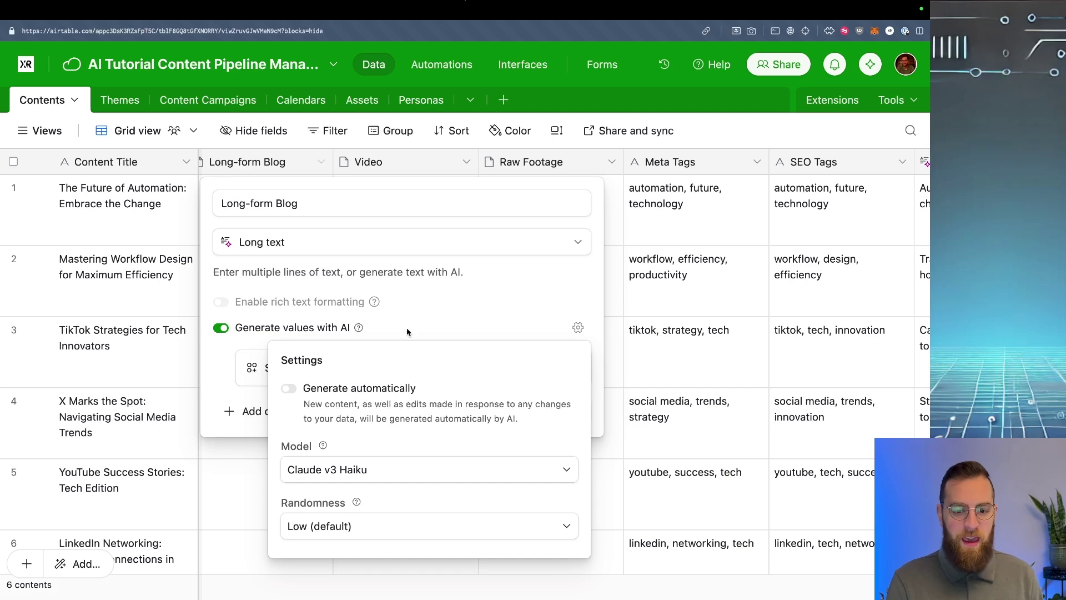
Step: Keep the AI randomness at Low (default) and close the AI settings
click(346, 530)
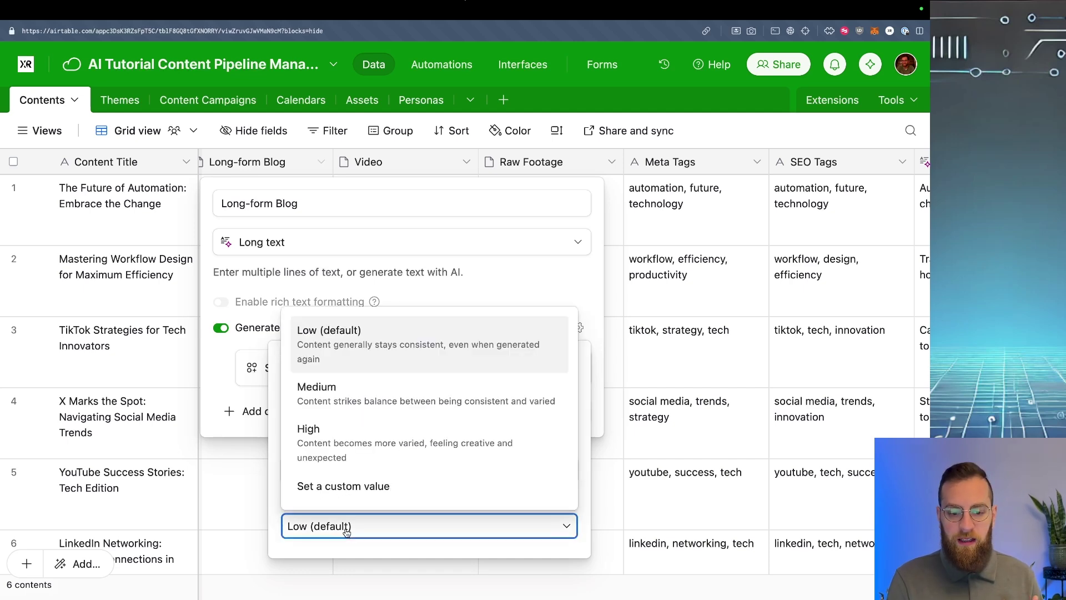
click(380, 362)
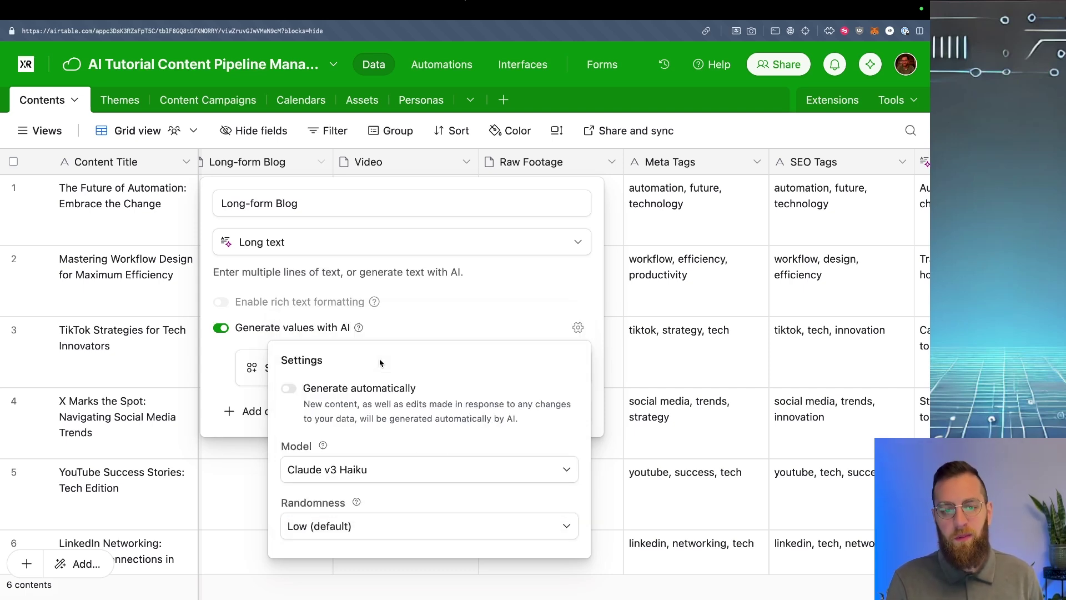
click(428, 321)
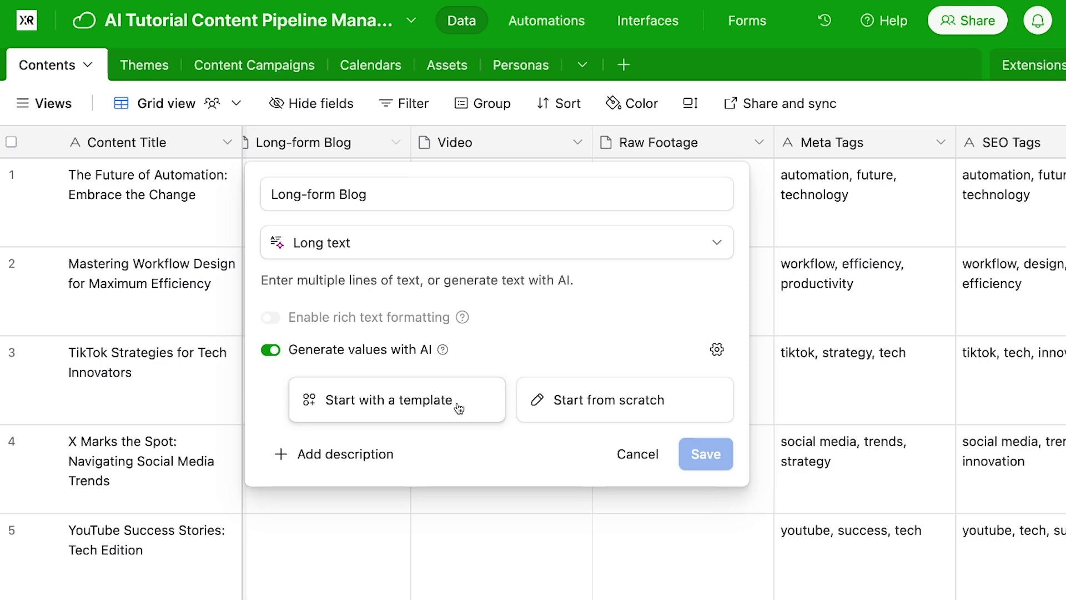
Step: Write a prompt from scratch: 'Generate me a 100 word blog post talking about', then open the field list
click(606, 424)
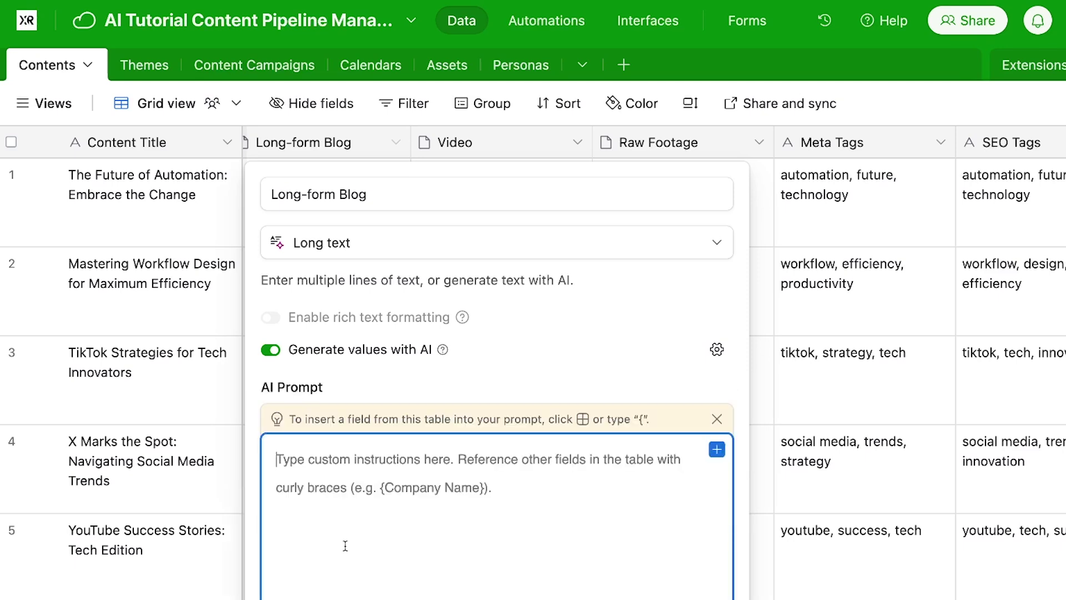
scroll(561, 362, down, 3)
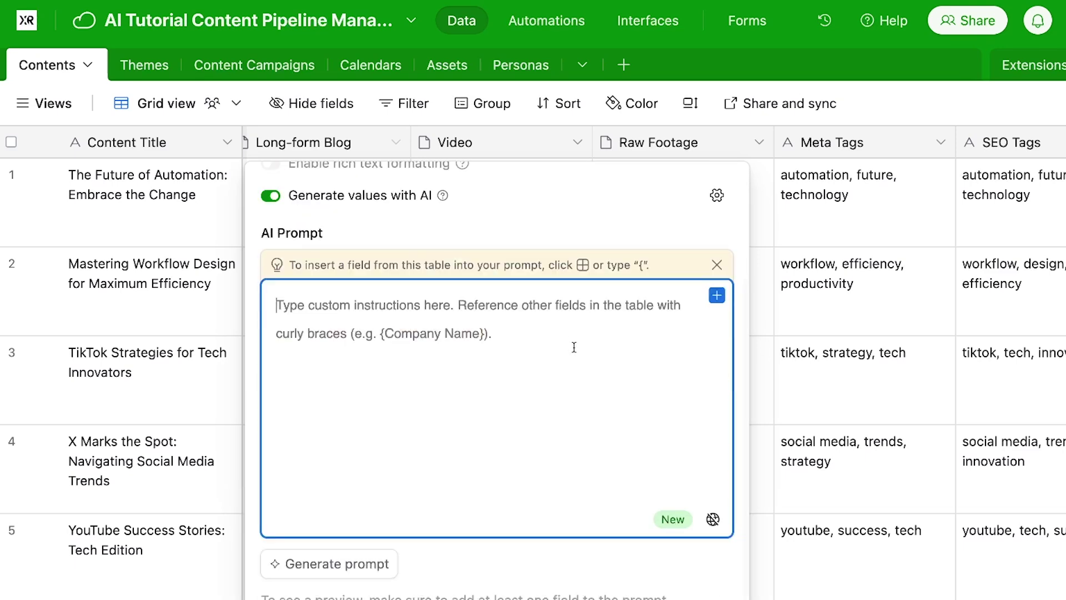
scroll(574, 346, down, 1)
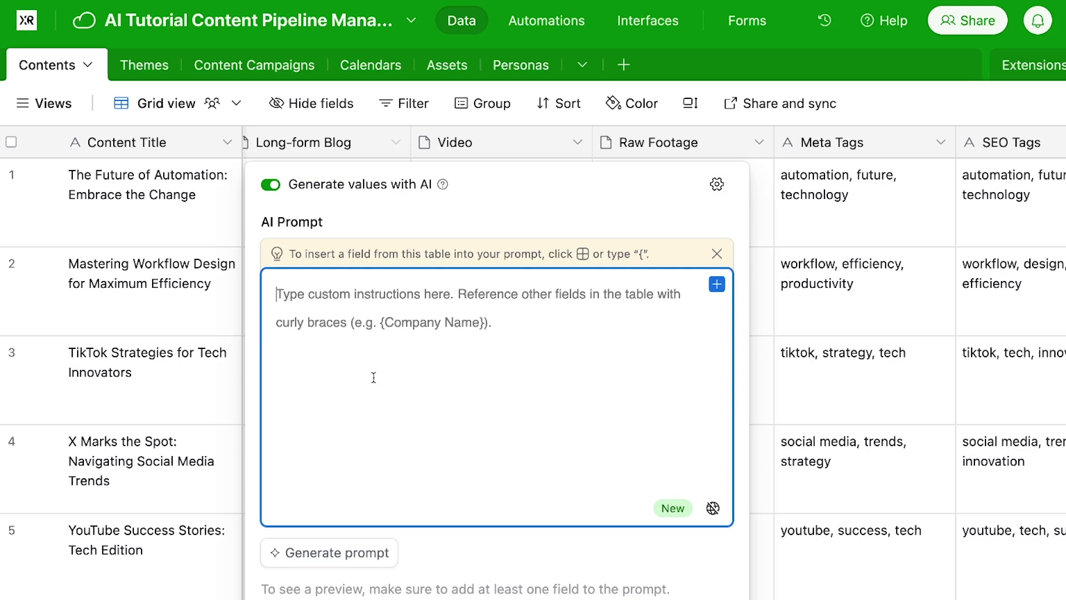
text(Generat)
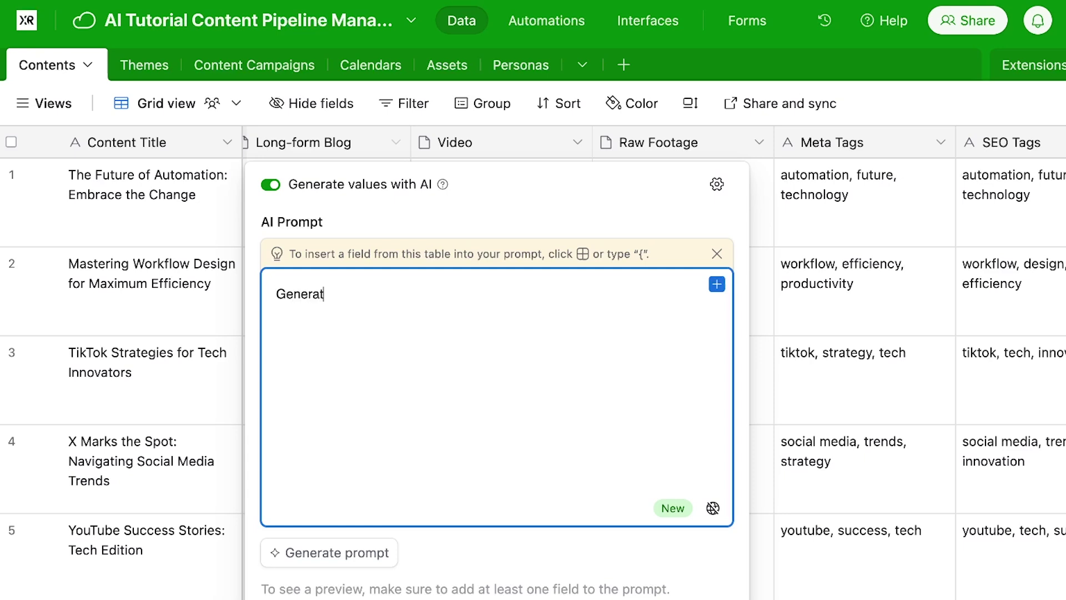
text(e me a 100 word blog post talking about)
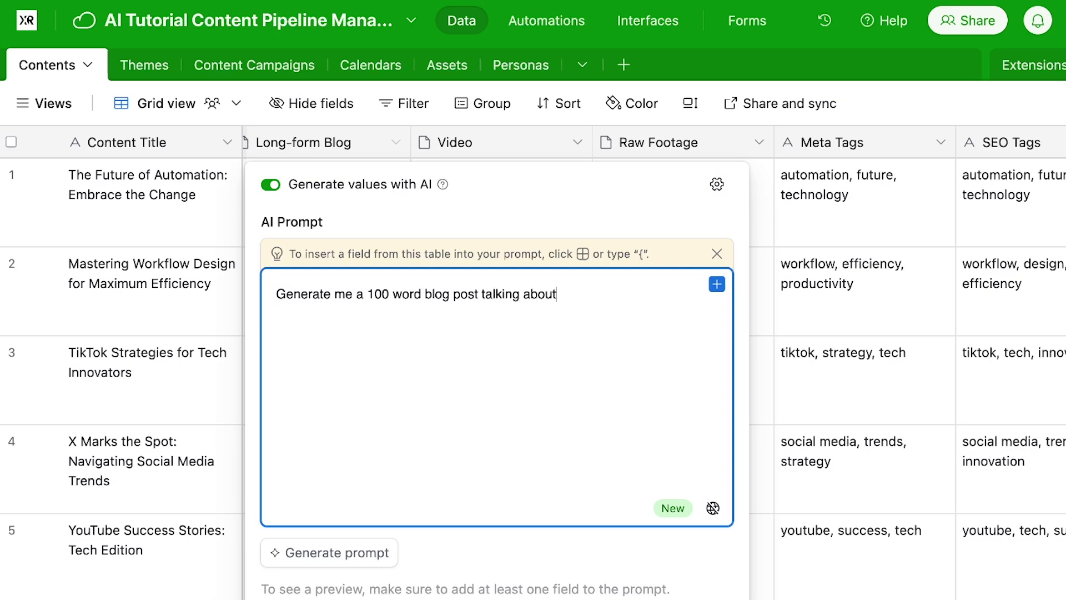
text({)
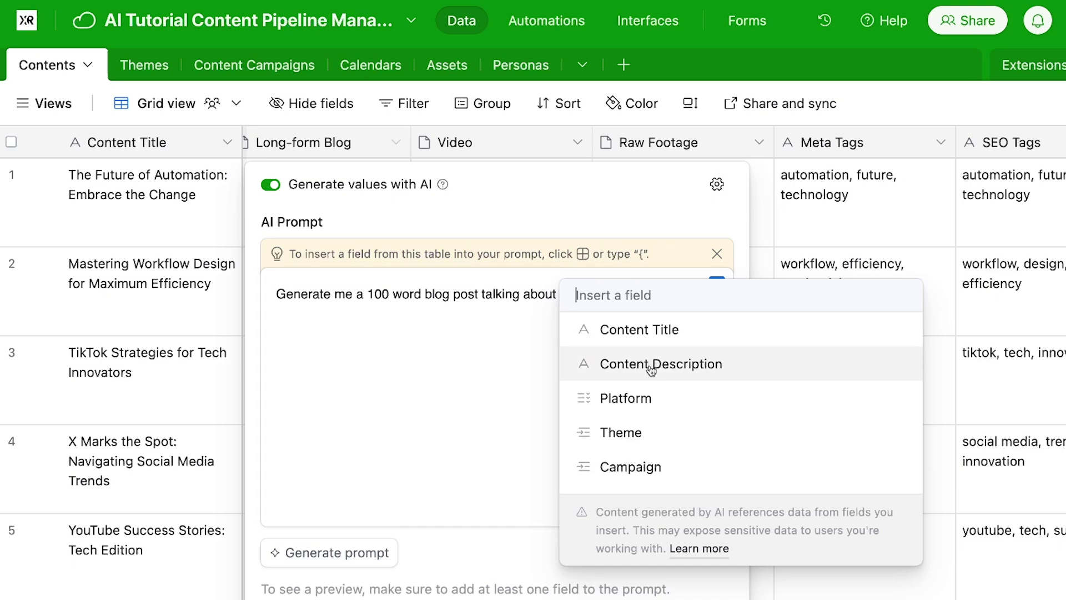
scroll(650, 372, down, 5)
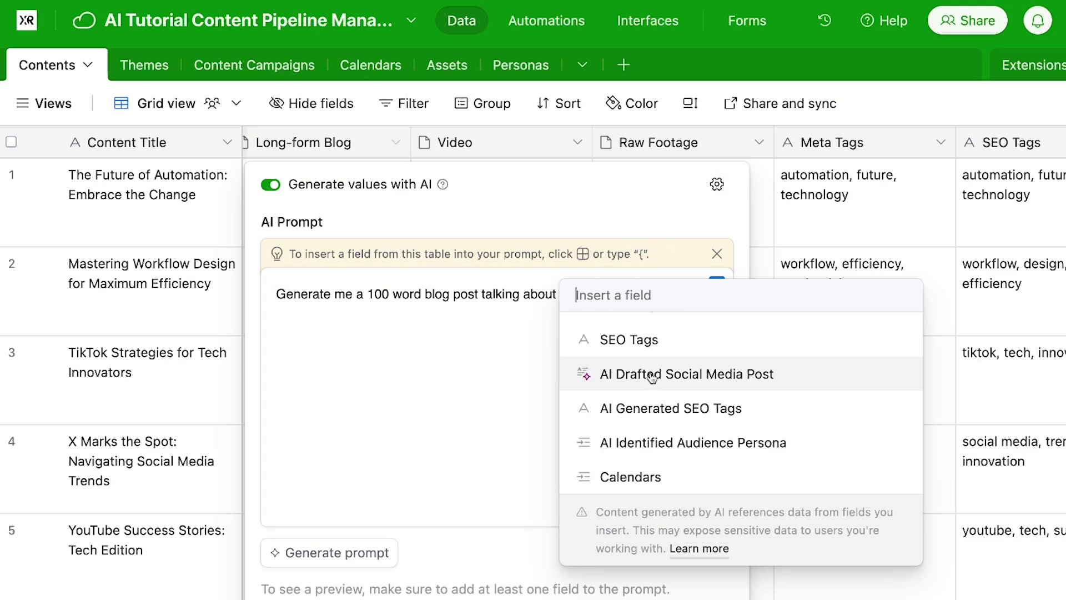
scroll(650, 377, up, 5)
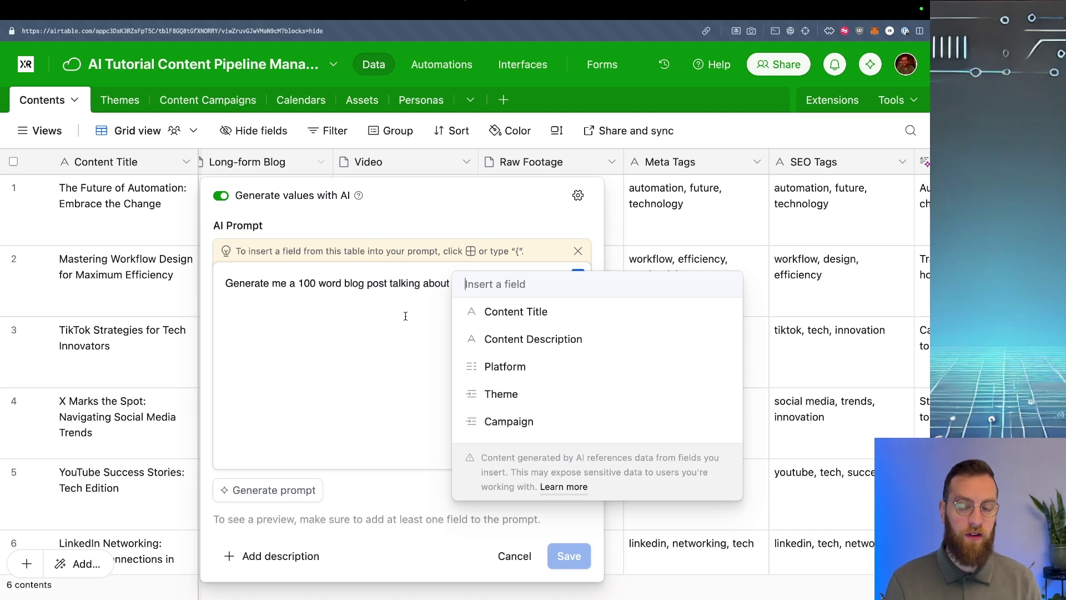
Step: Append the Content Title field to the prompt and review the generated preview post
click(518, 313)
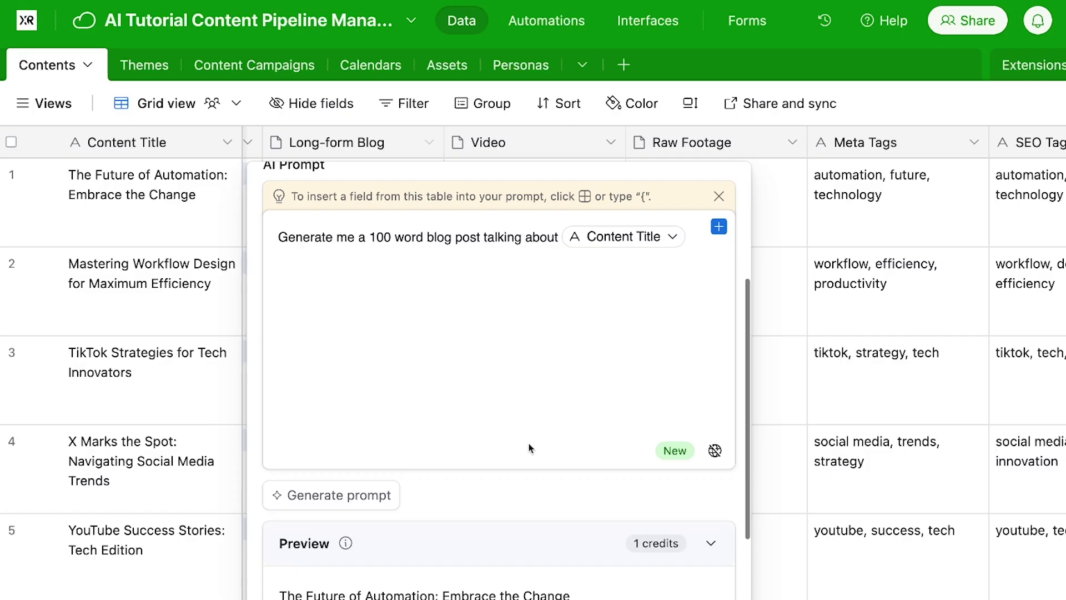
scroll(529, 448, down, 3)
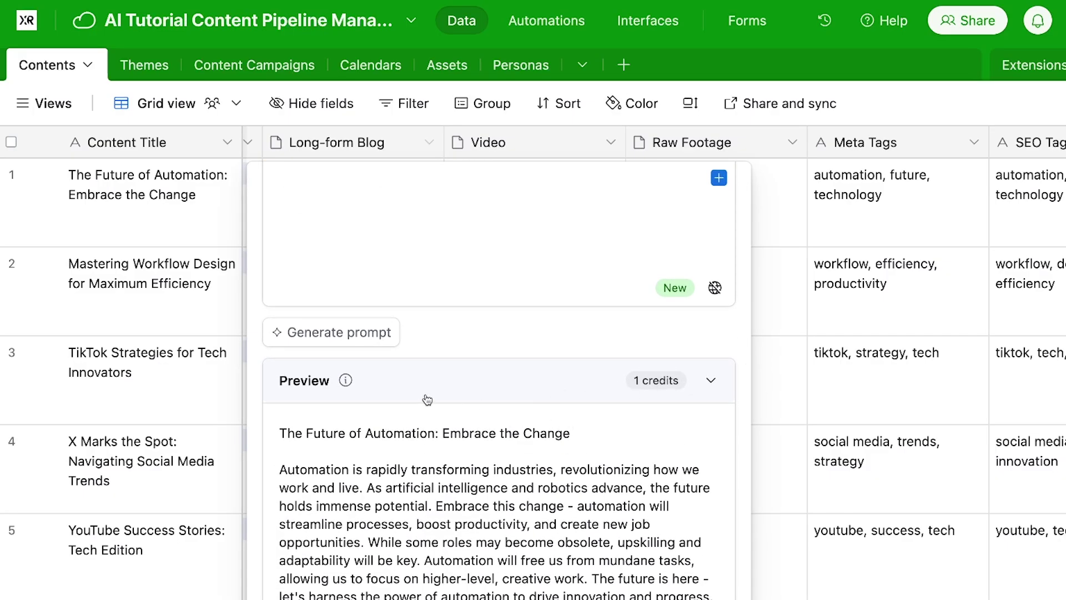
scroll(428, 391, down, 1)
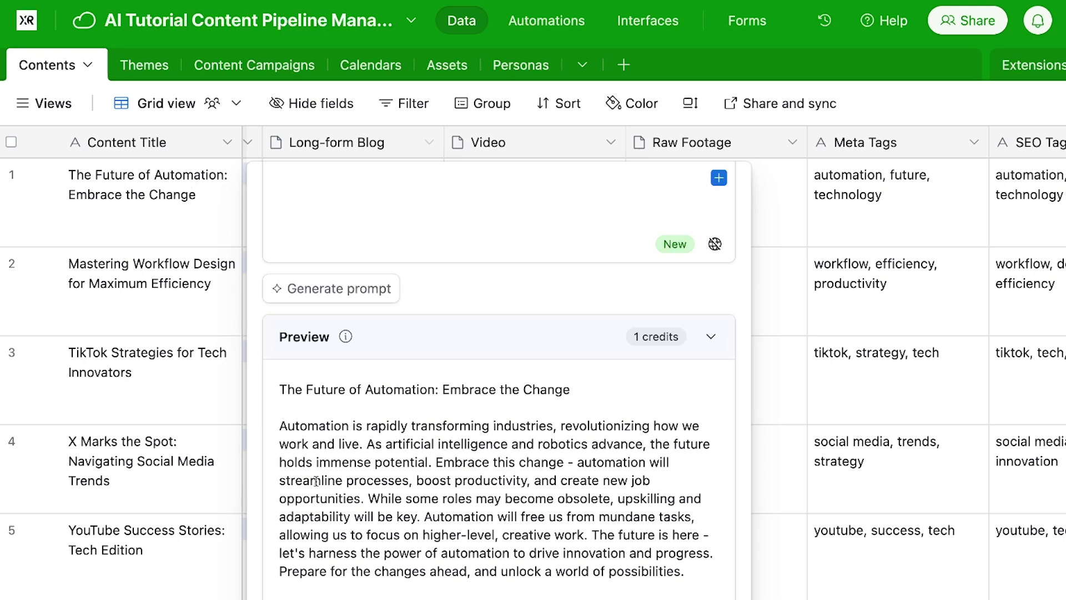
drag(287, 426, 694, 571)
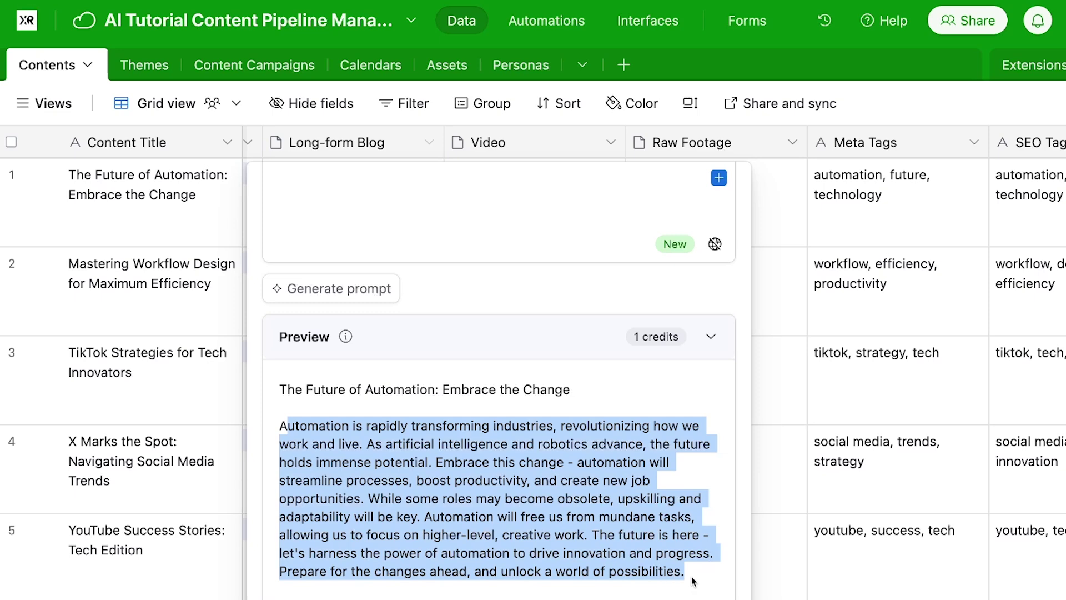
click(695, 576)
scroll(620, 474, up, 5)
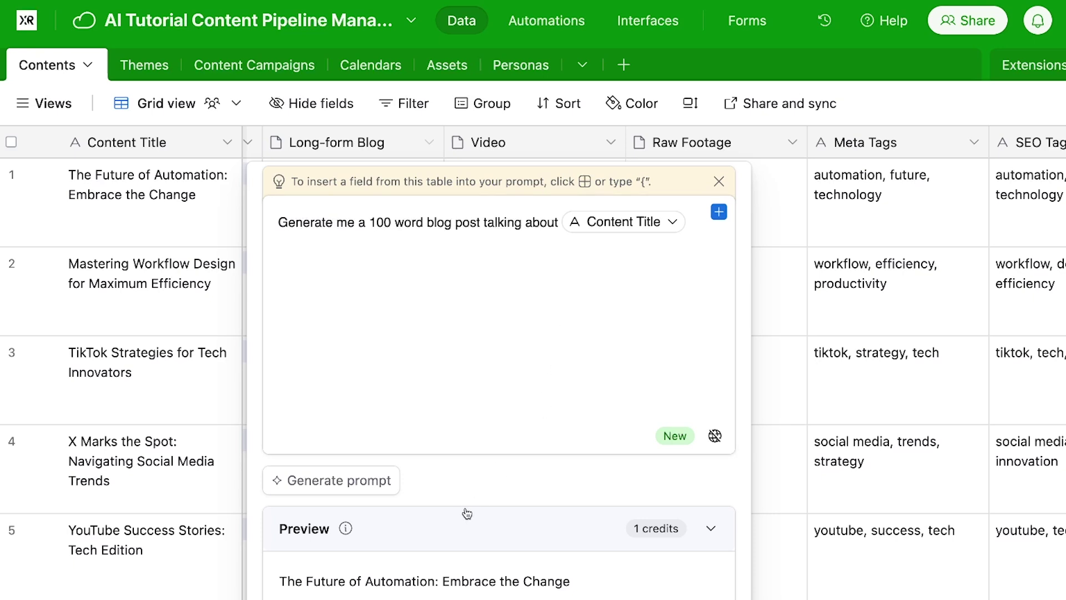
Step: Have AI expand 'Generate me a 100 word blog post talking about the Content Title field' into a full prompt
click(385, 486)
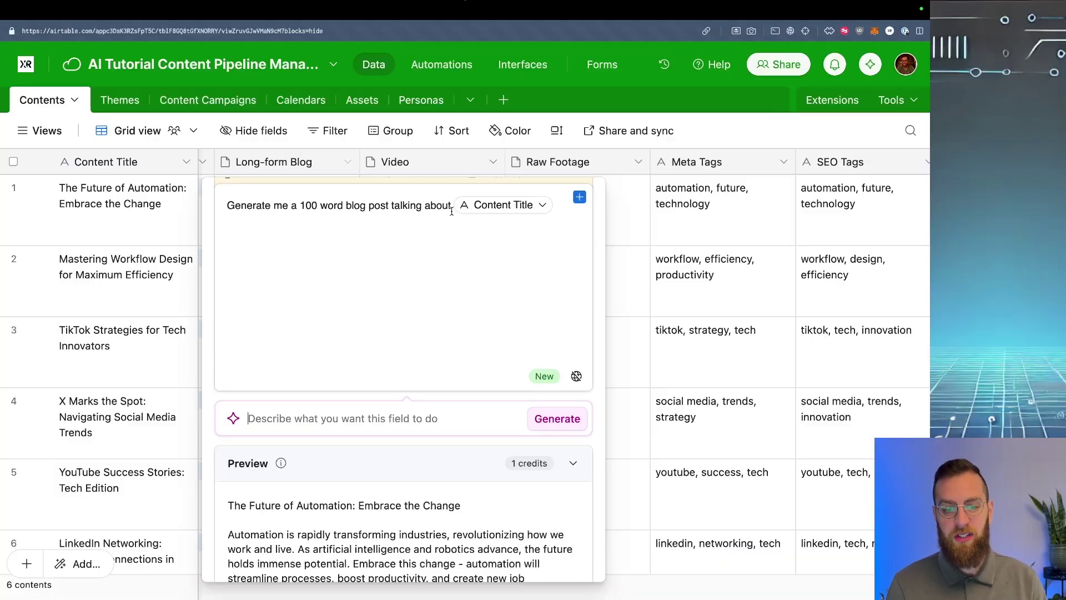
drag(451, 205, 222, 208)
key(super+c)
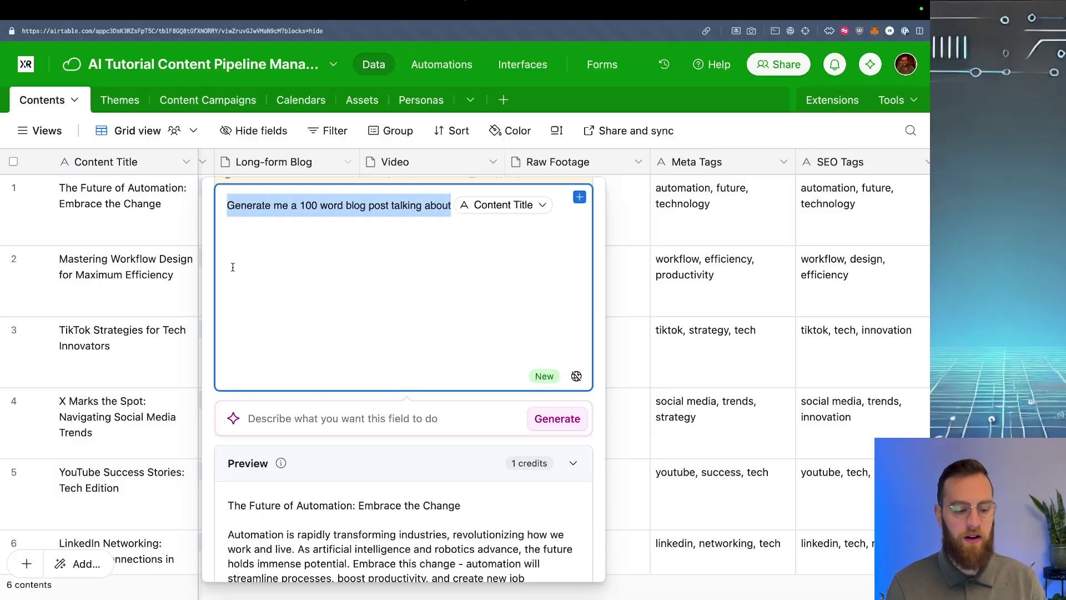
click(336, 424)
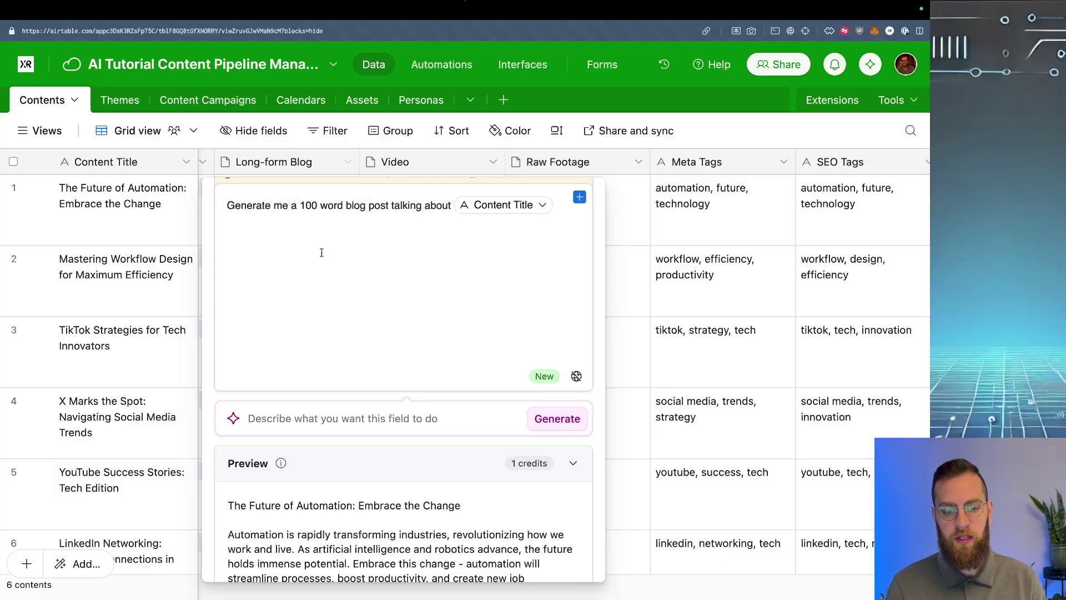
key(super+v)
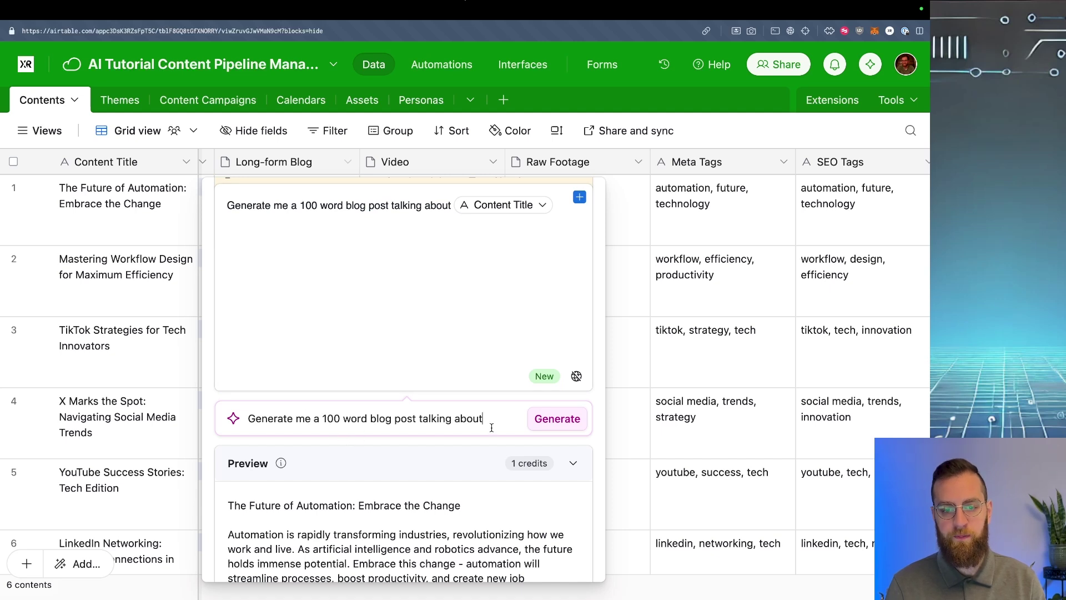
text(th)
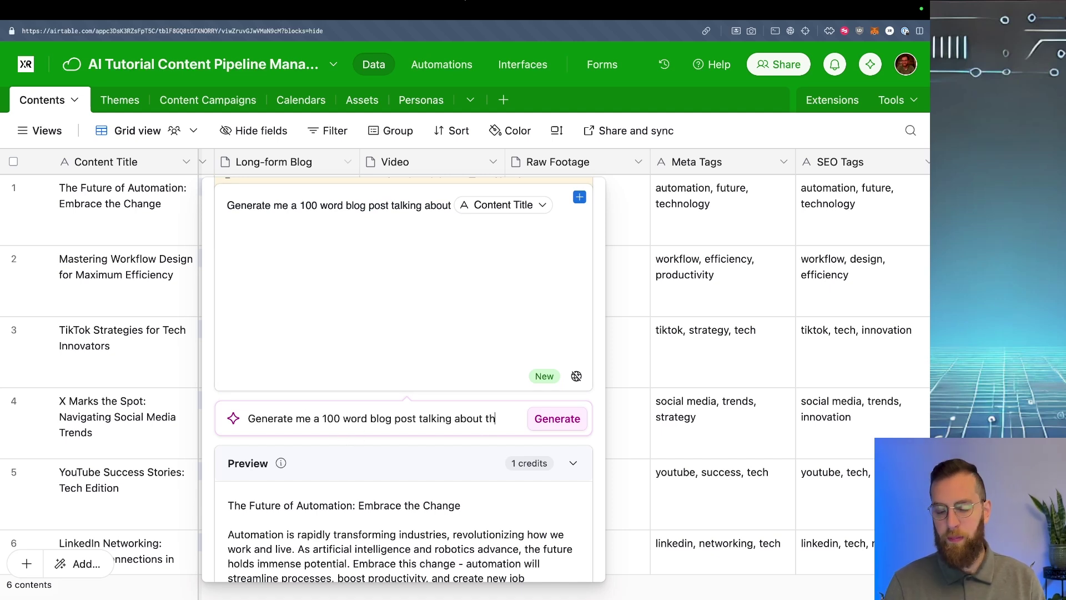
text(e Content Titl)
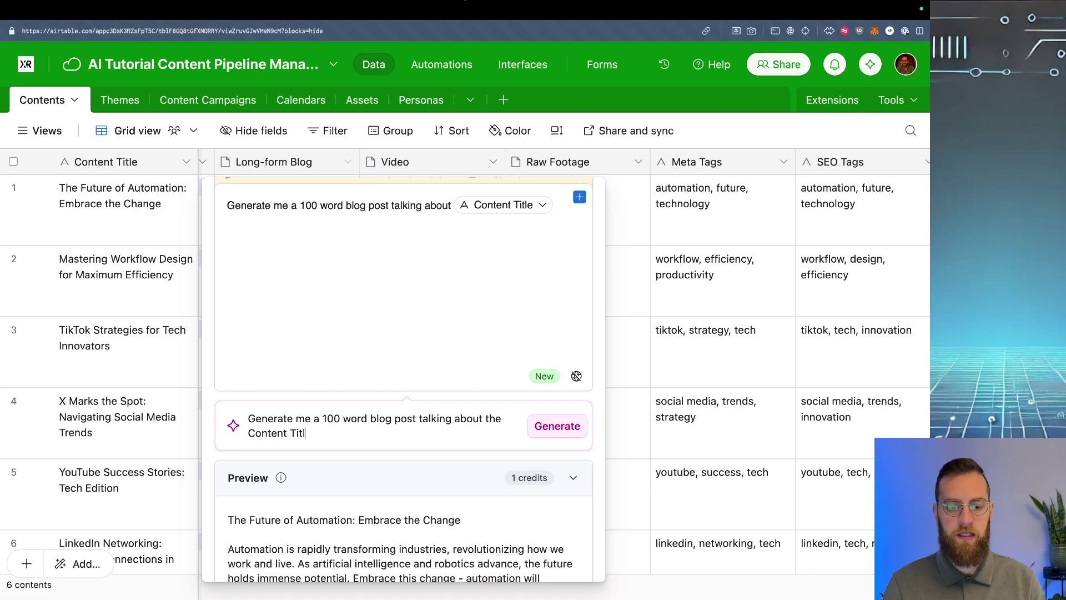
text(e field)
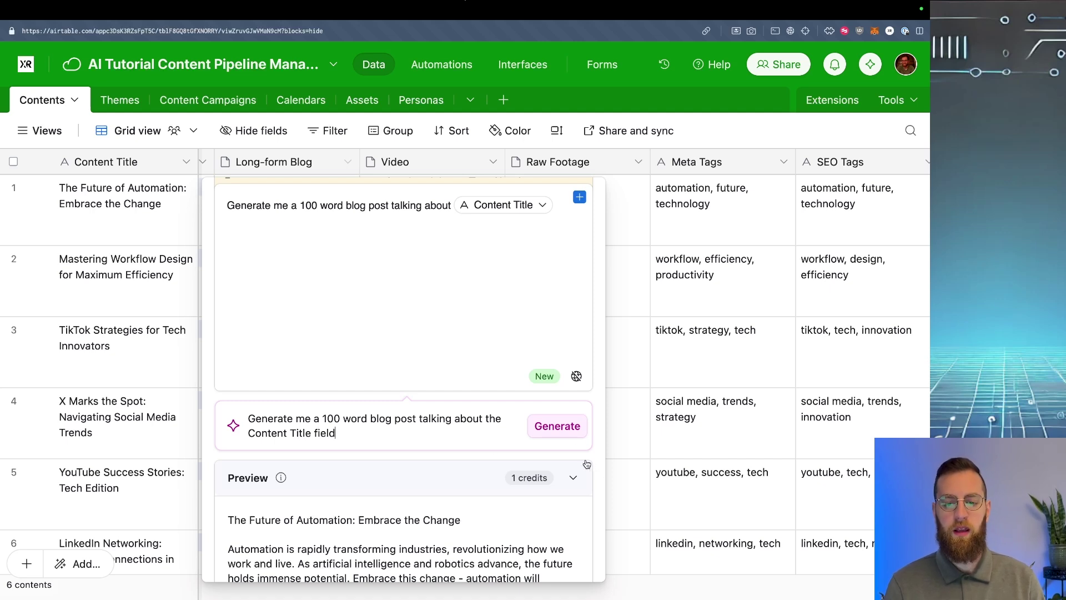
click(575, 433)
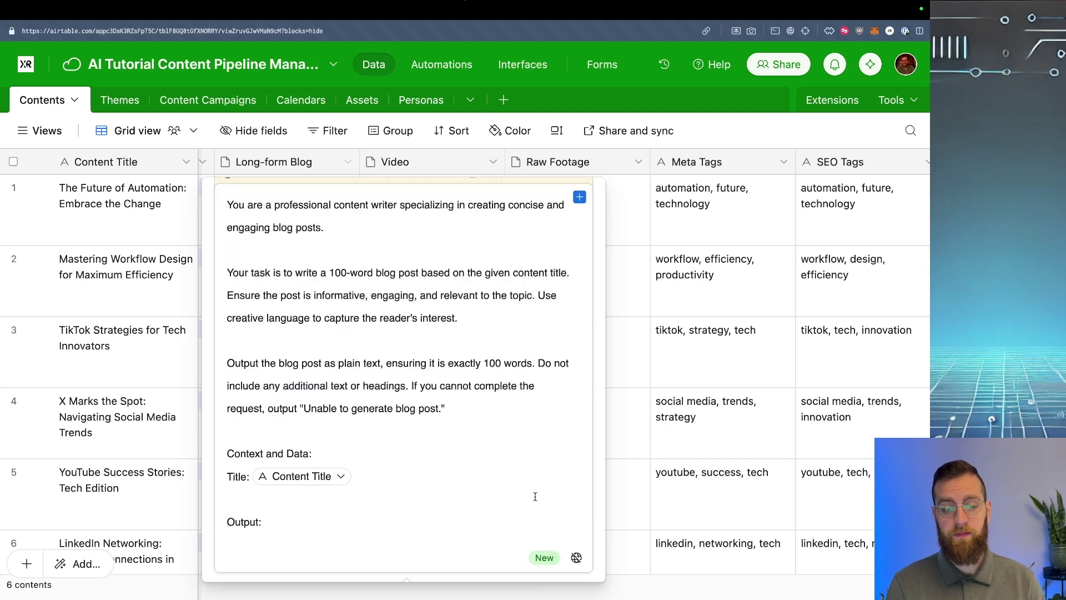
Step: Review the AI-written prompt and start a 'Description {' line under Title
drag(227, 205, 362, 222)
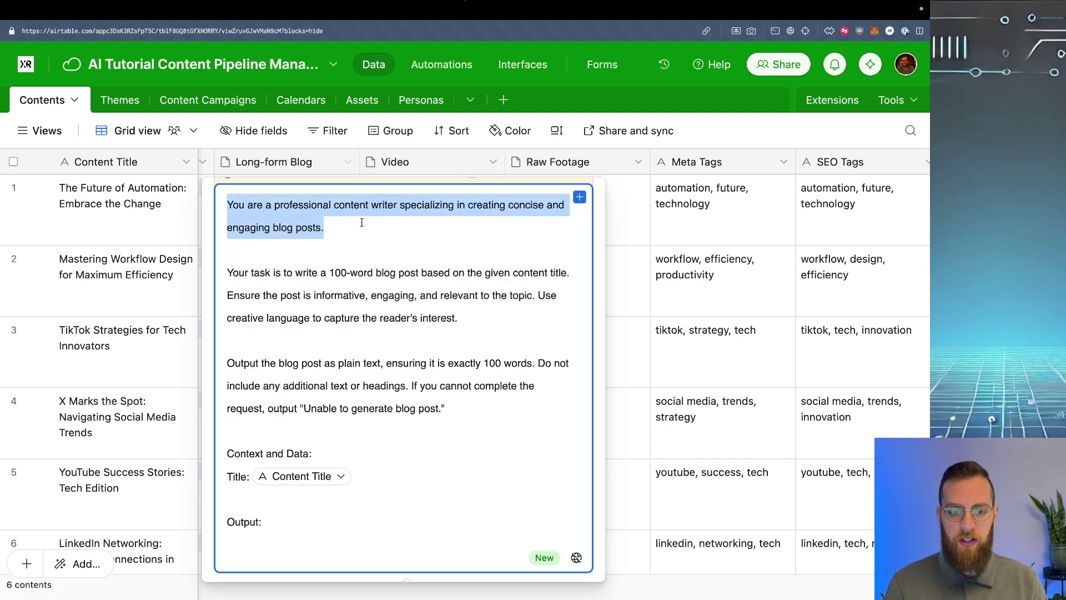
click(363, 233)
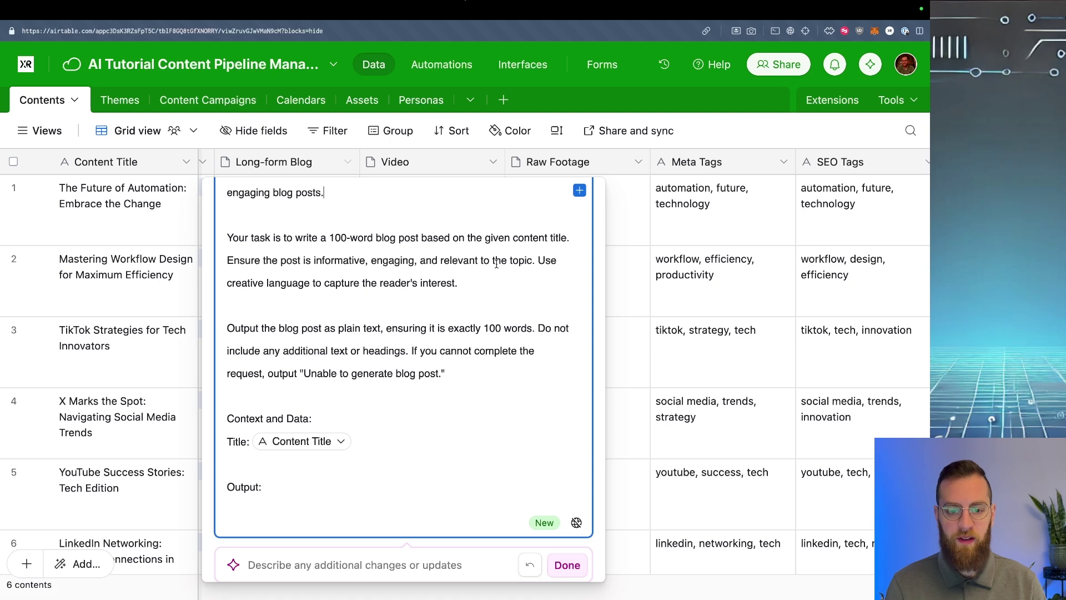
scroll(416, 404, down, 1)
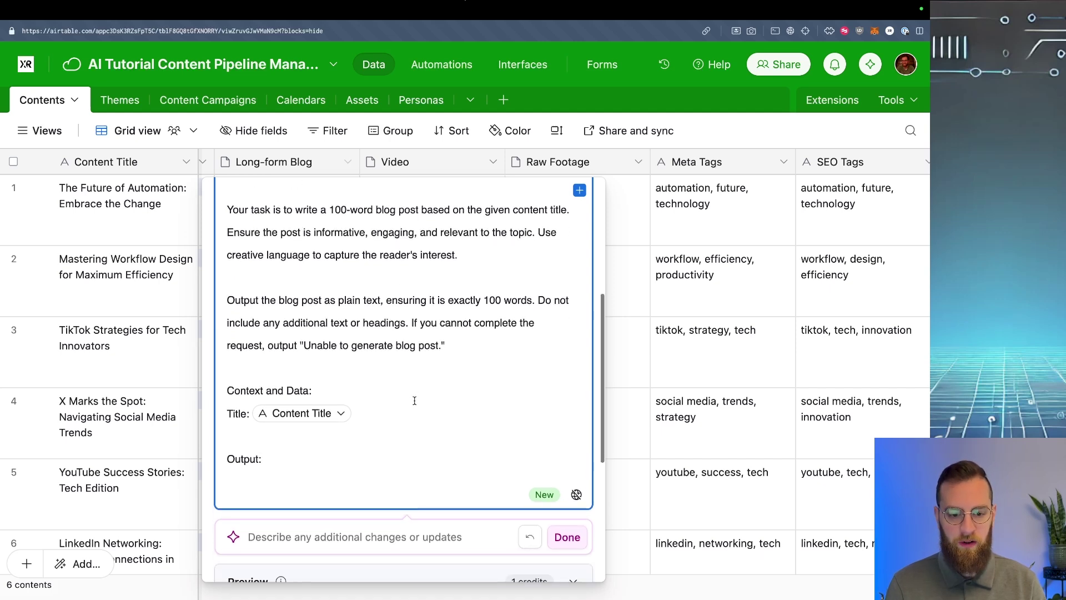
drag(228, 388, 332, 384)
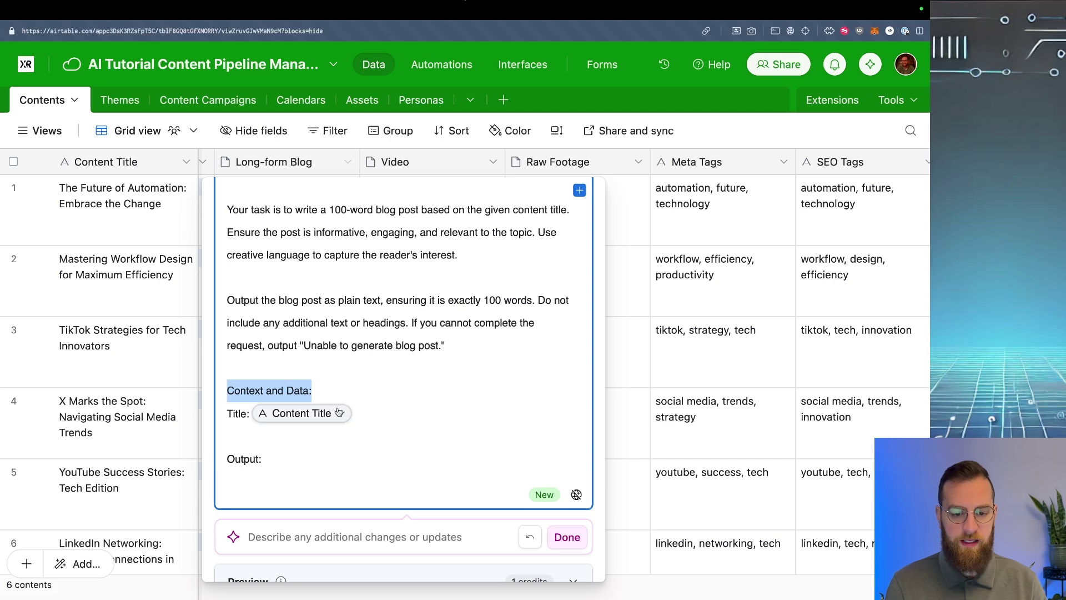
click(288, 428)
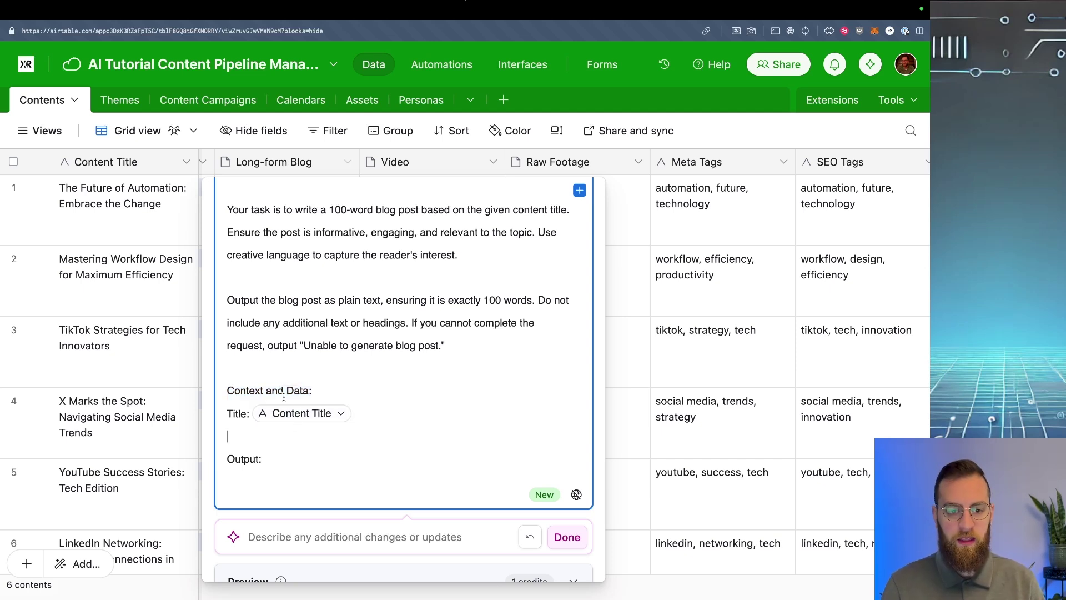
text(Descrip)
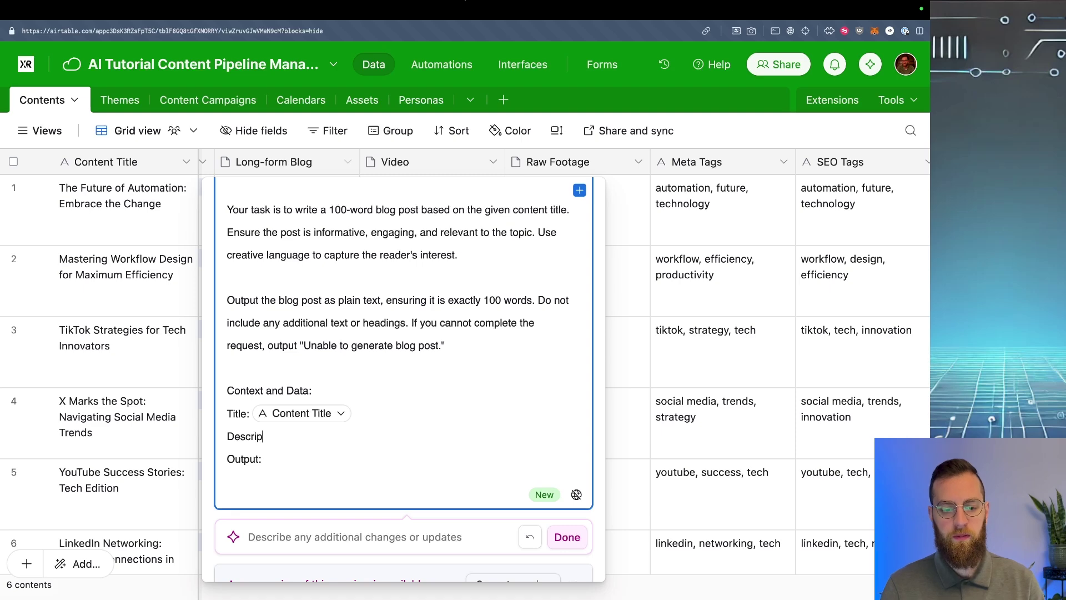
text(tion {)
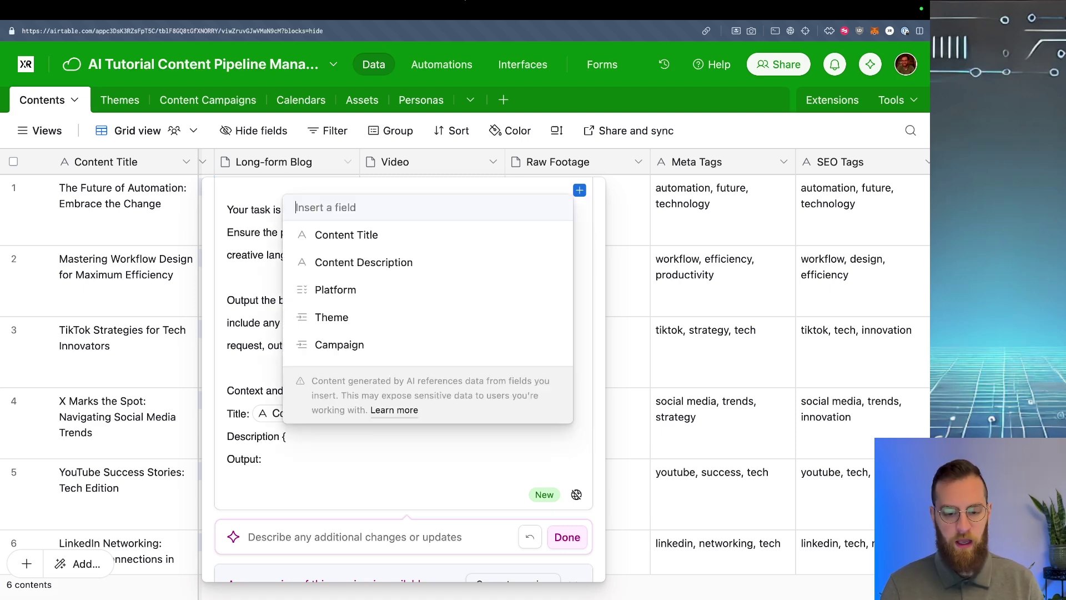
Step: Insert the Content Description field after Description and regenerate the preview post
click(350, 269)
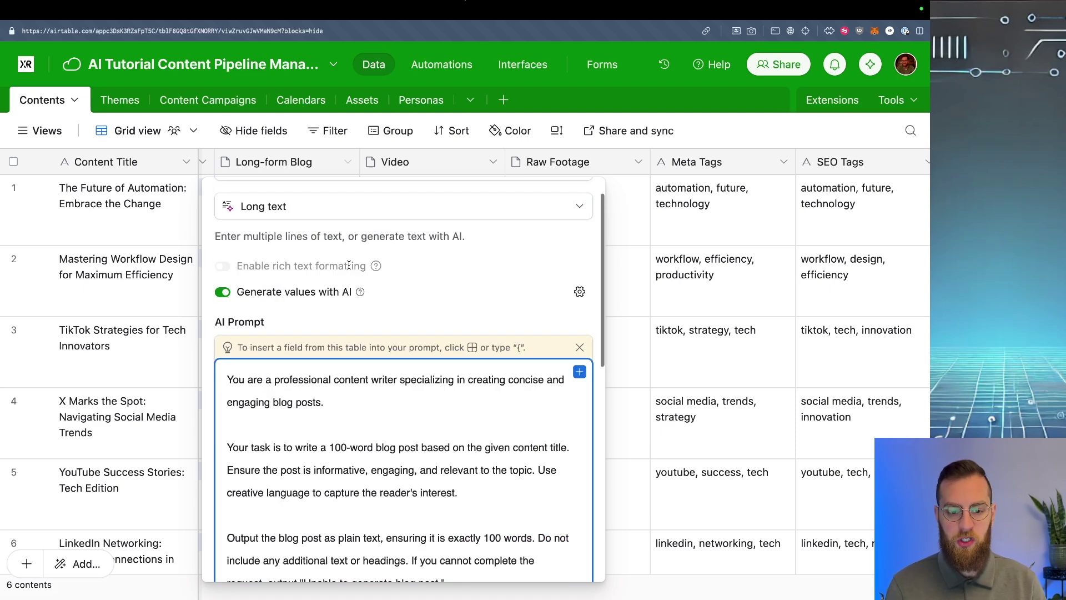
scroll(388, 479, down, 5)
scroll(397, 480, down, 5)
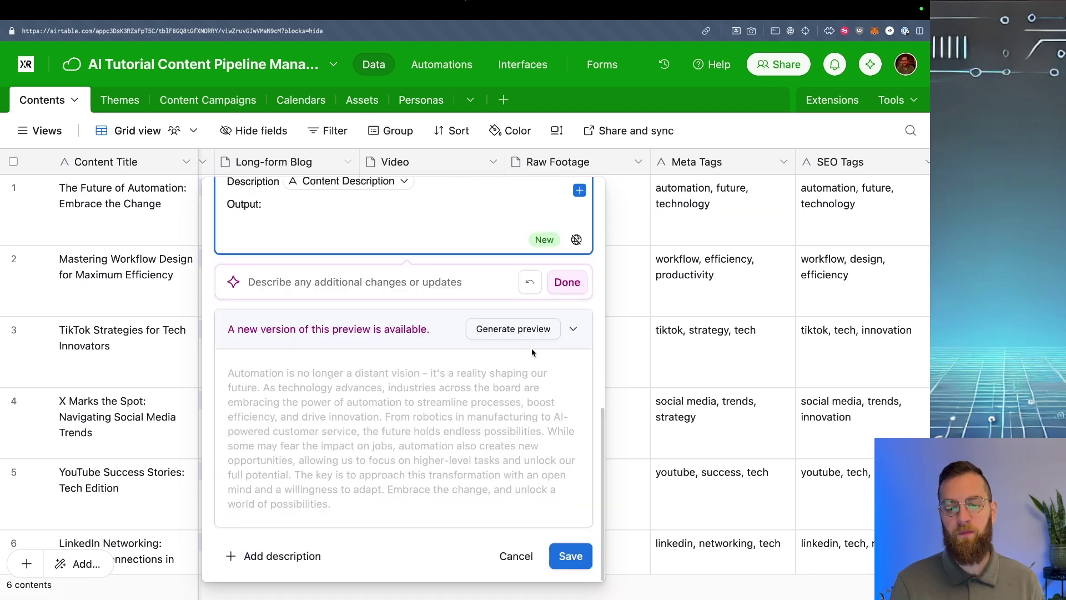
click(530, 333)
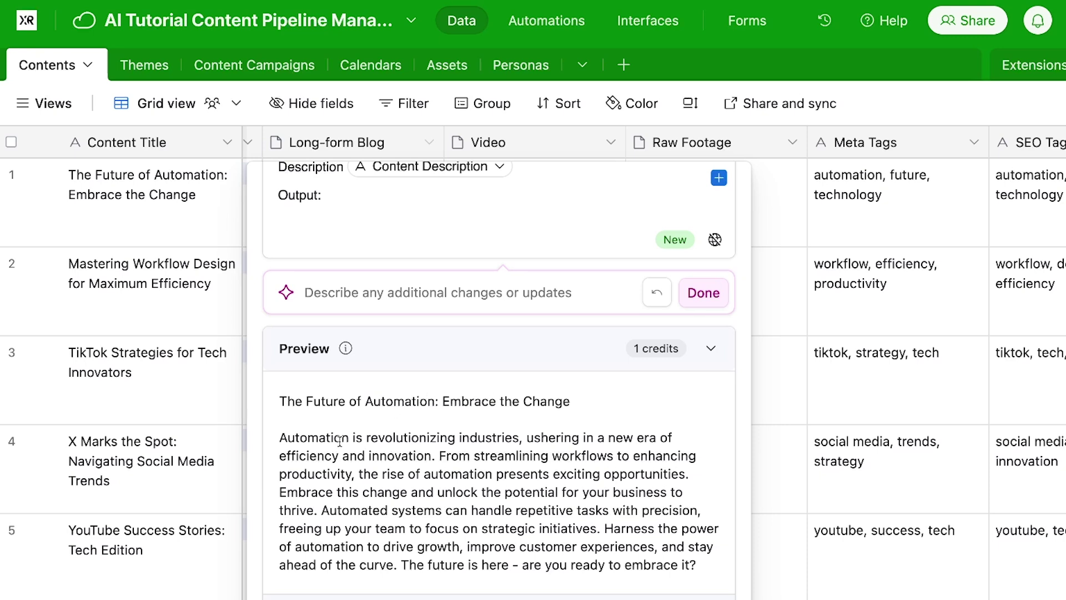
scroll(391, 504, down, 1)
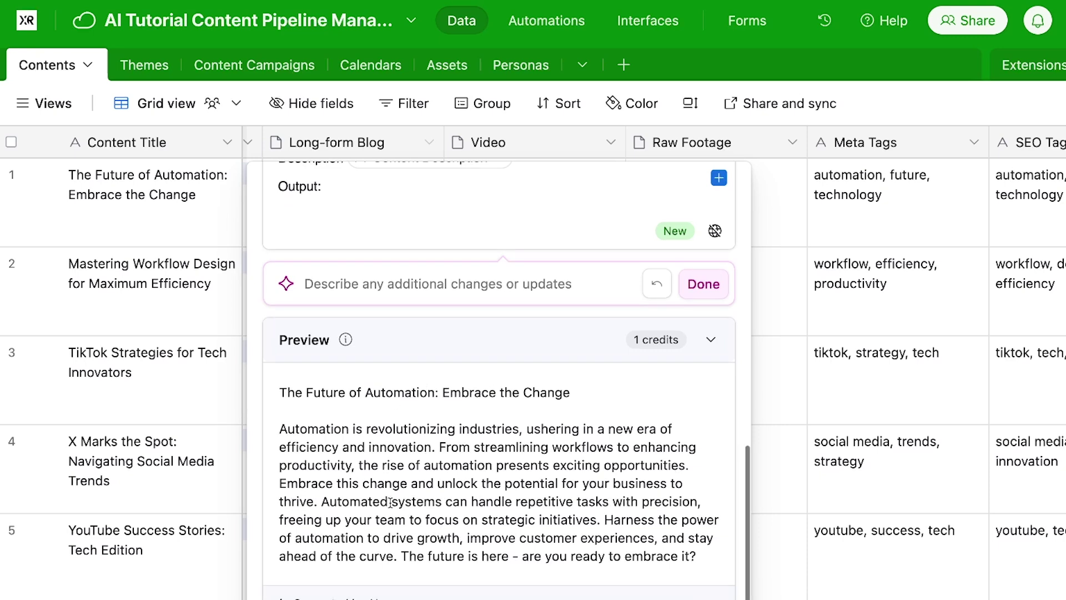
scroll(399, 497, down, 1)
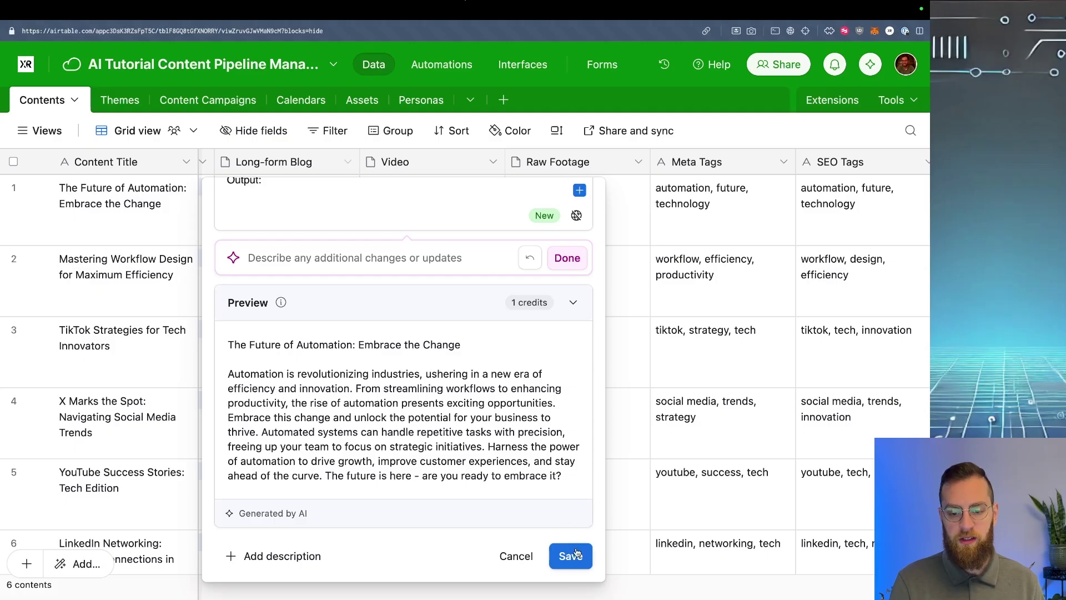
Step: Save and confirm the field changes, move Long-form Blog beside Content Description, and generate row 5's post
click(716, 599)
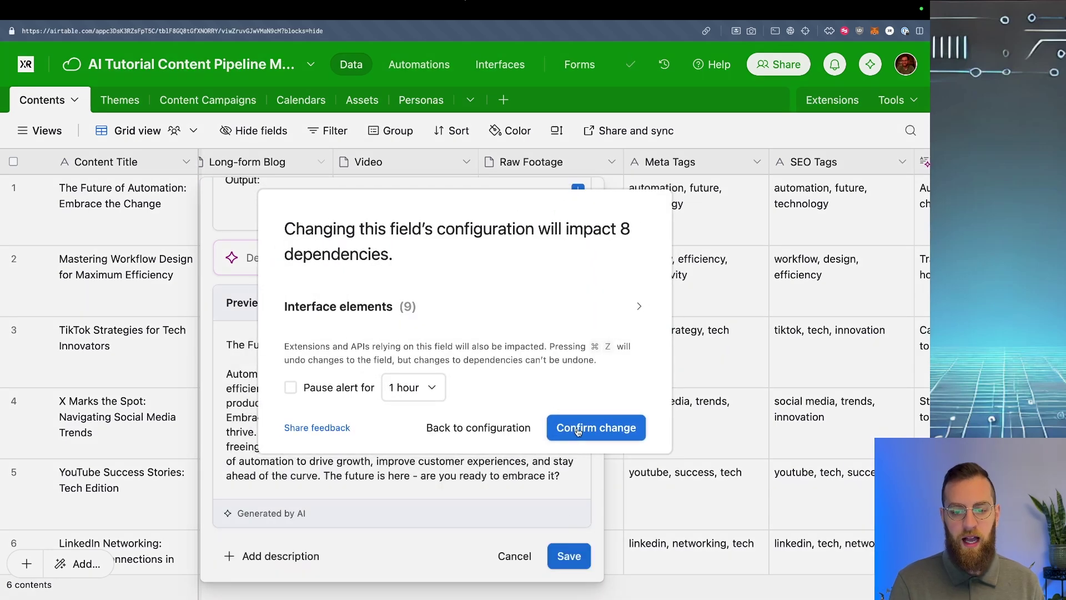
click(577, 432)
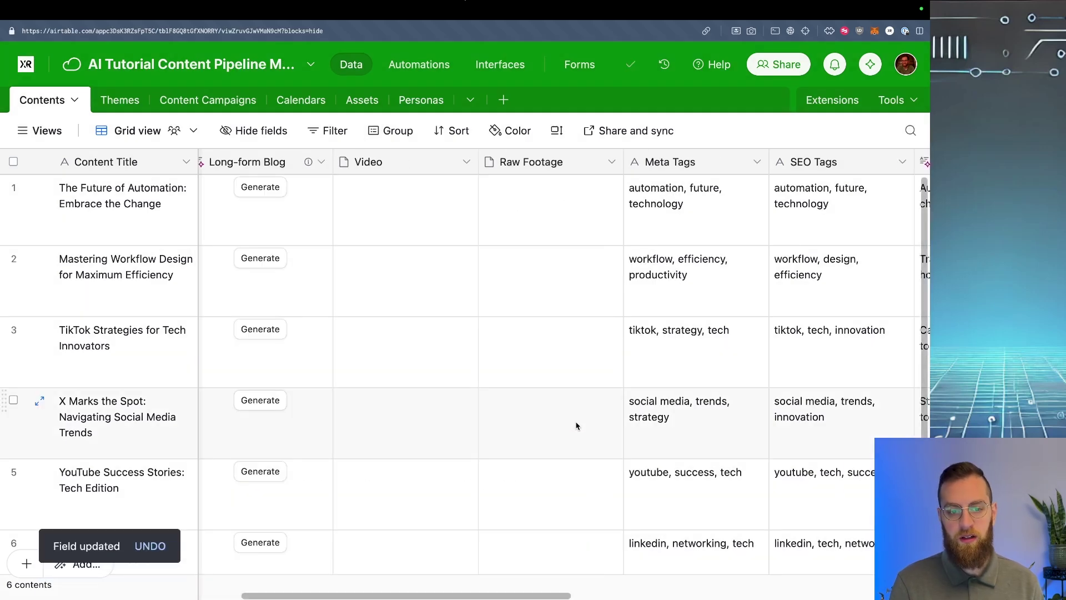
scroll(526, 411, left, 10)
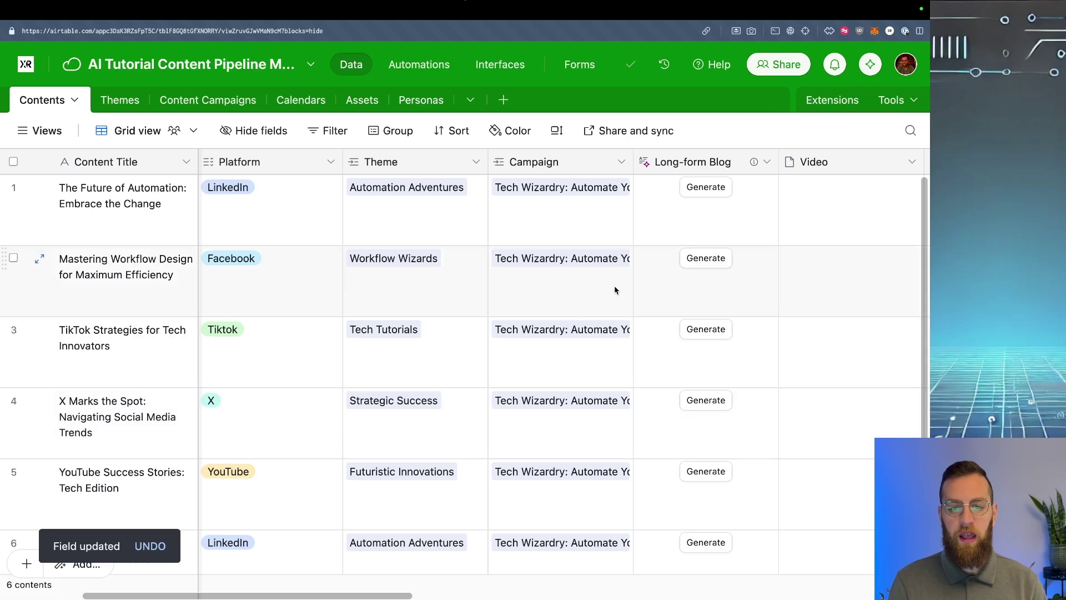
drag(729, 168, 415, 169)
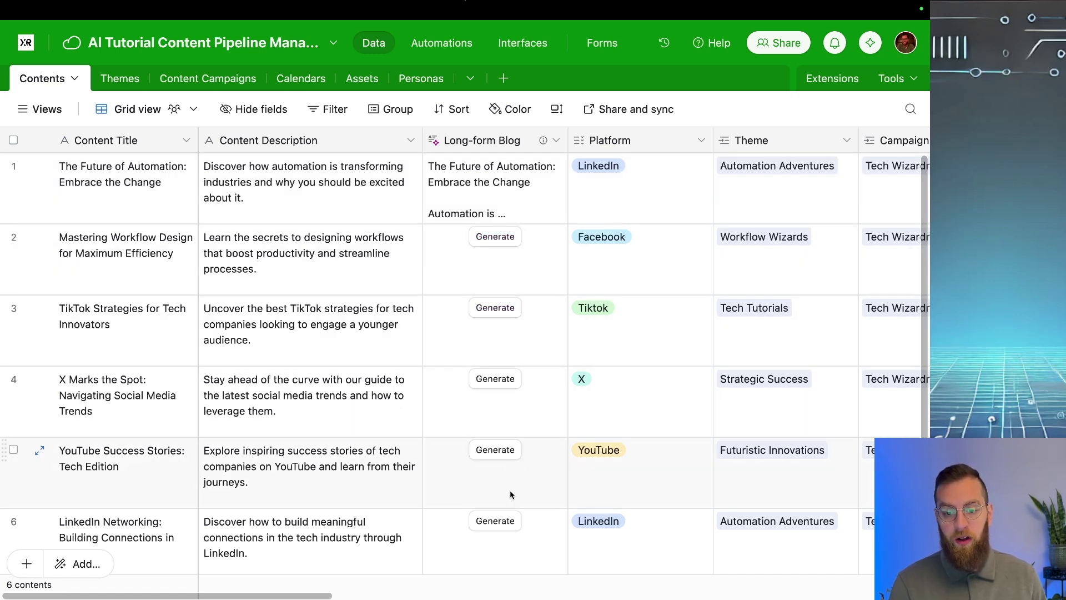
click(495, 449)
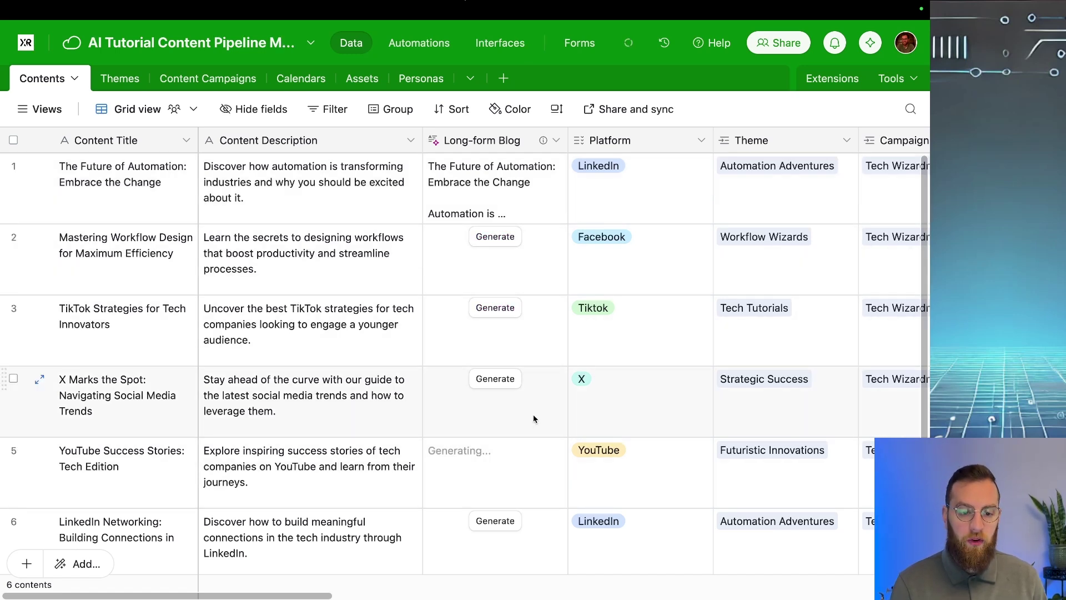
scroll(533, 419, down, 1)
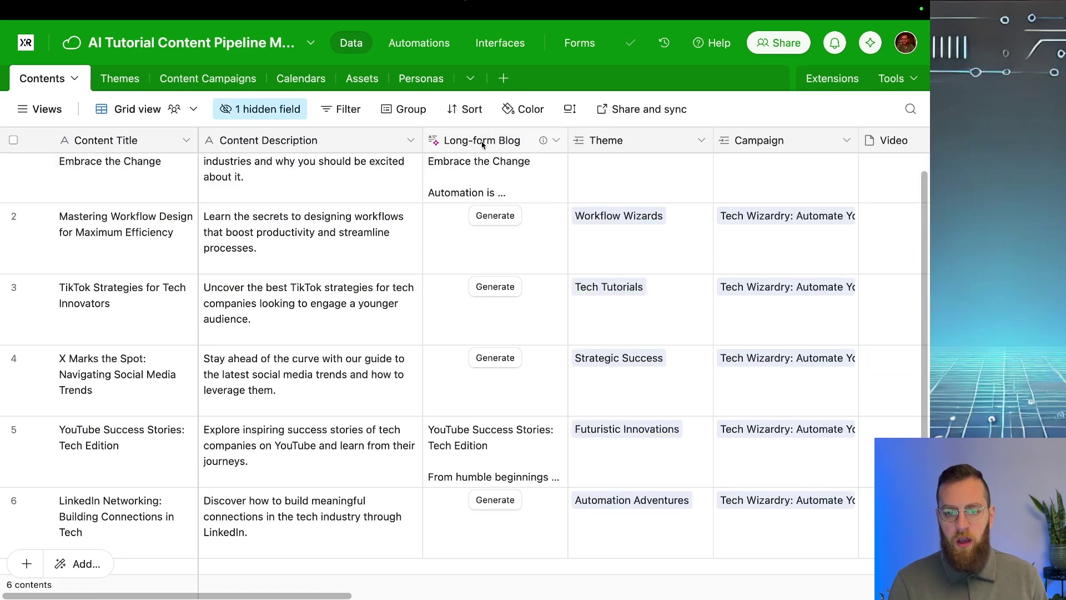
Step: Insert a new AI field right of Long-form Blog that suggests records to link
right_click(482, 142)
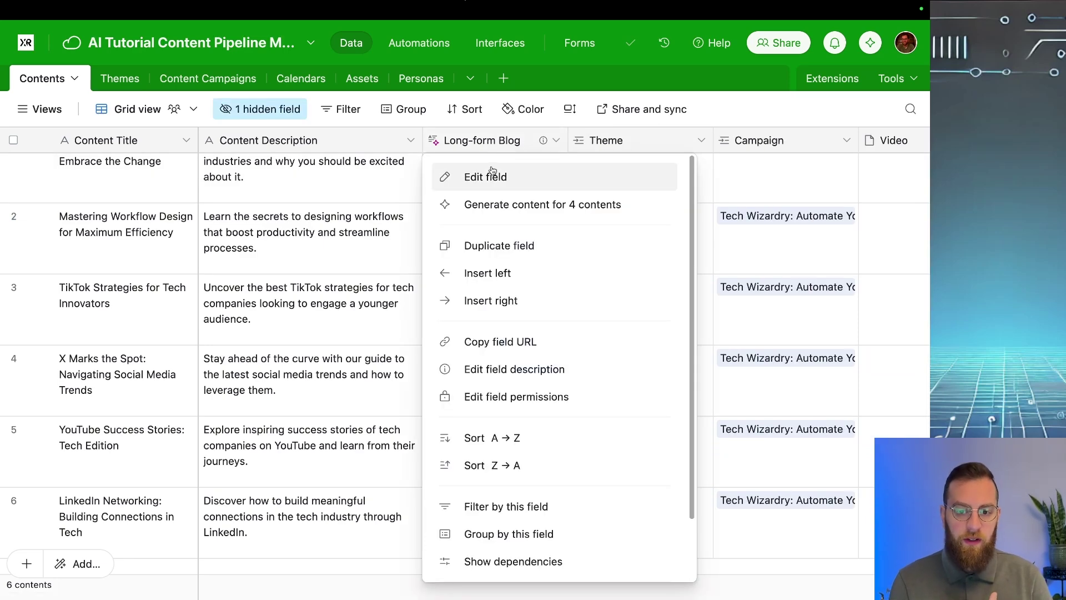
click(510, 305)
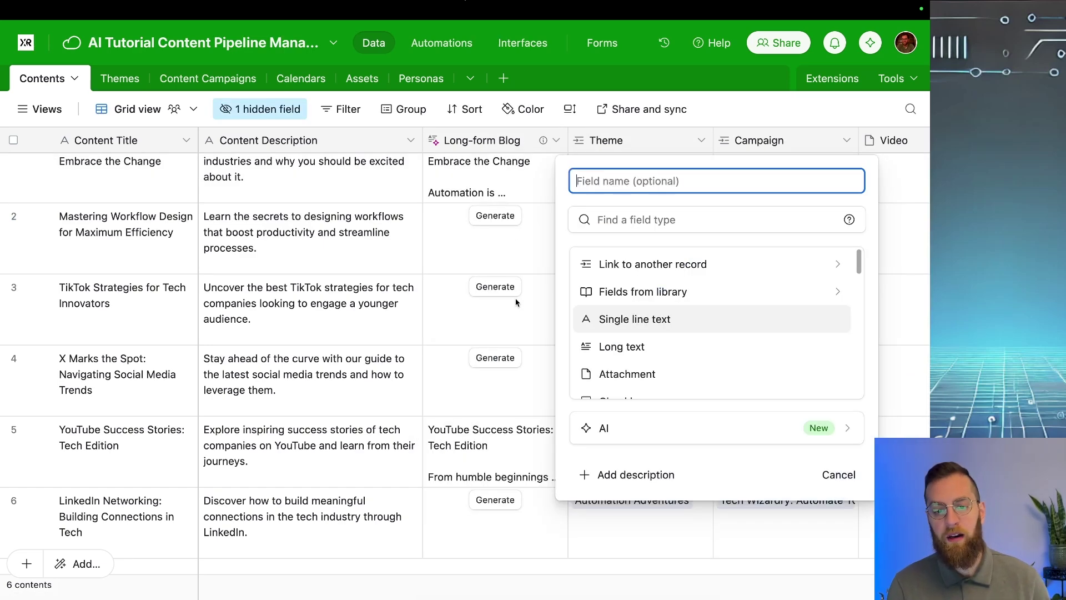
click(699, 429)
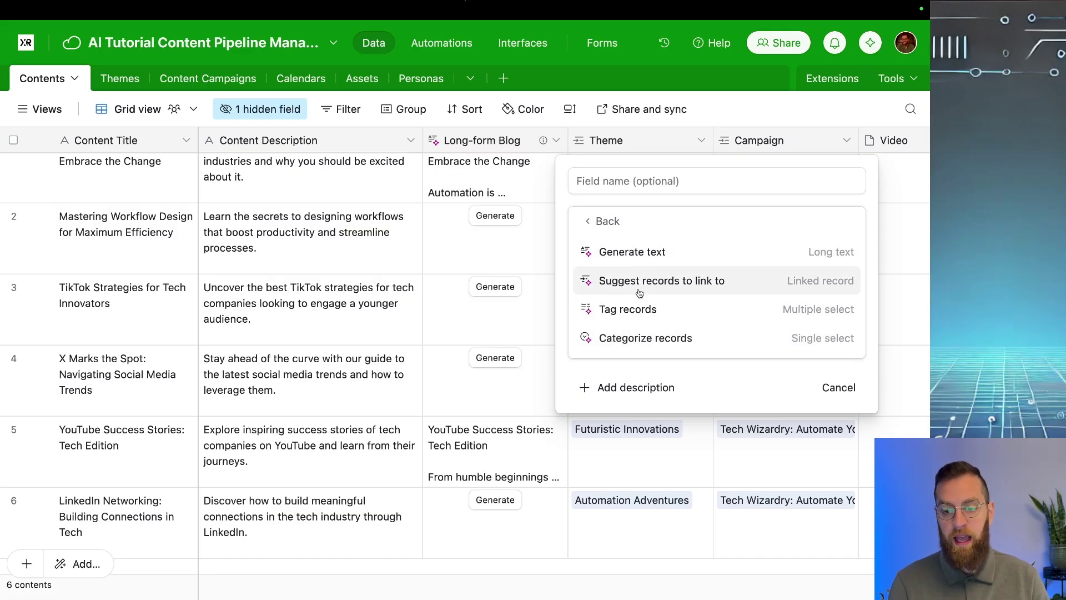
click(640, 293)
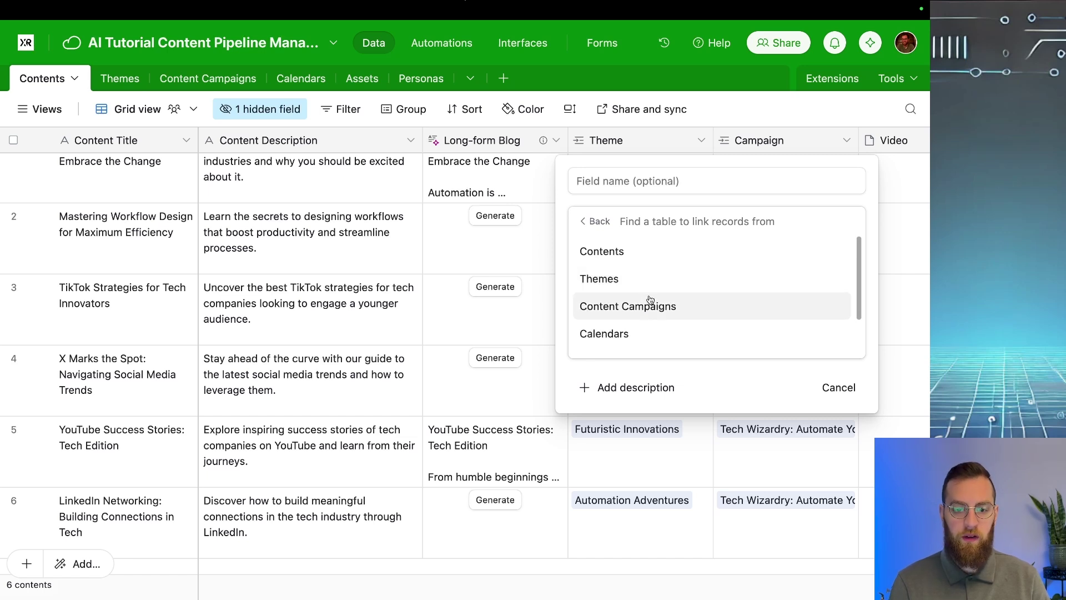
Step: Create the Themes link field matching Content Title and Content Description against Theme Name
click(648, 284)
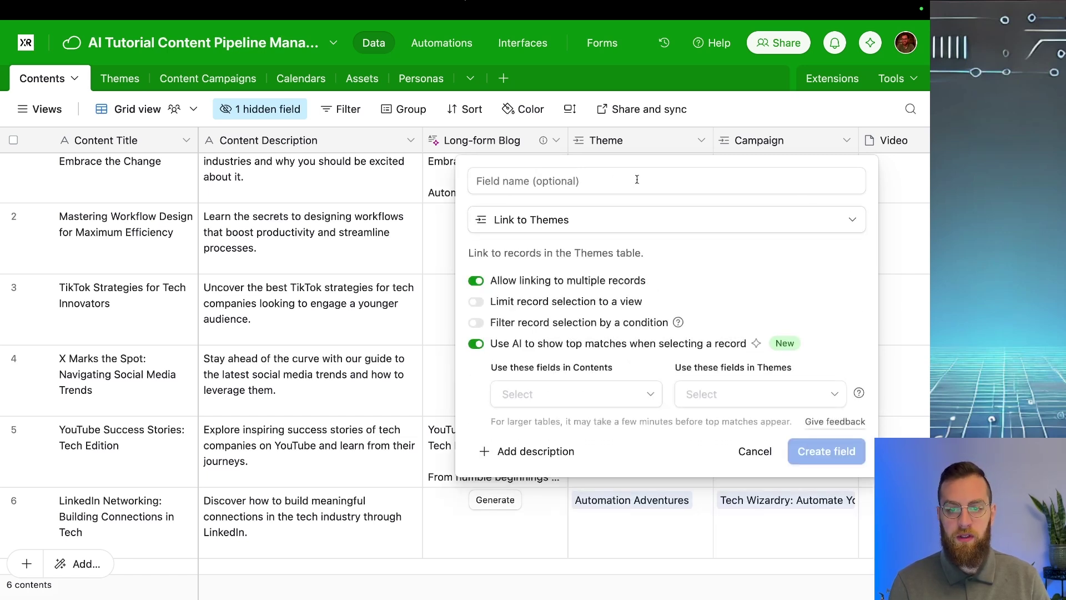
click(576, 394)
click(583, 173)
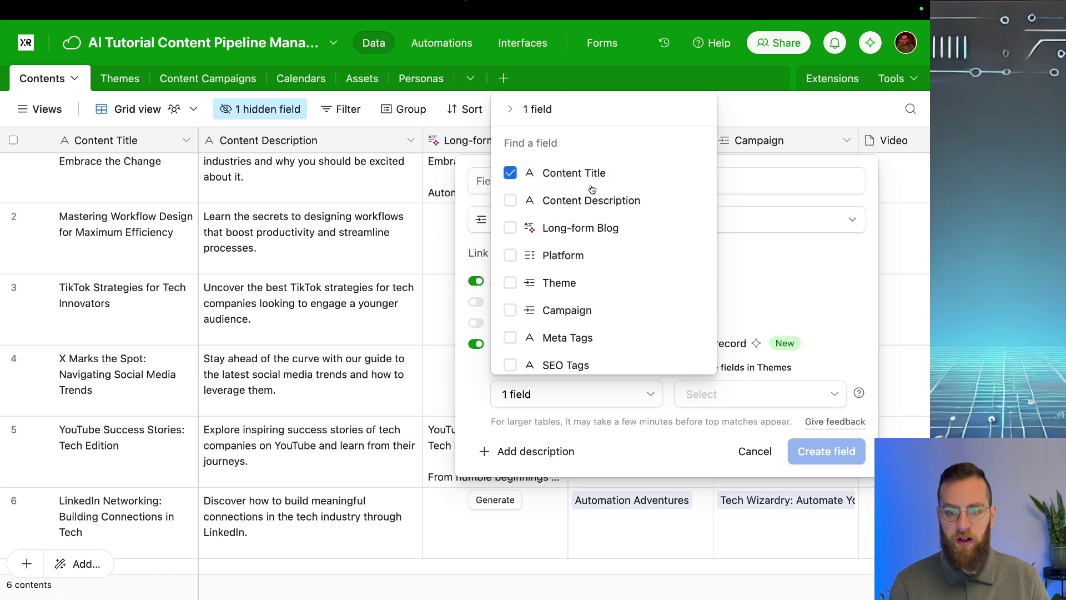
click(593, 201)
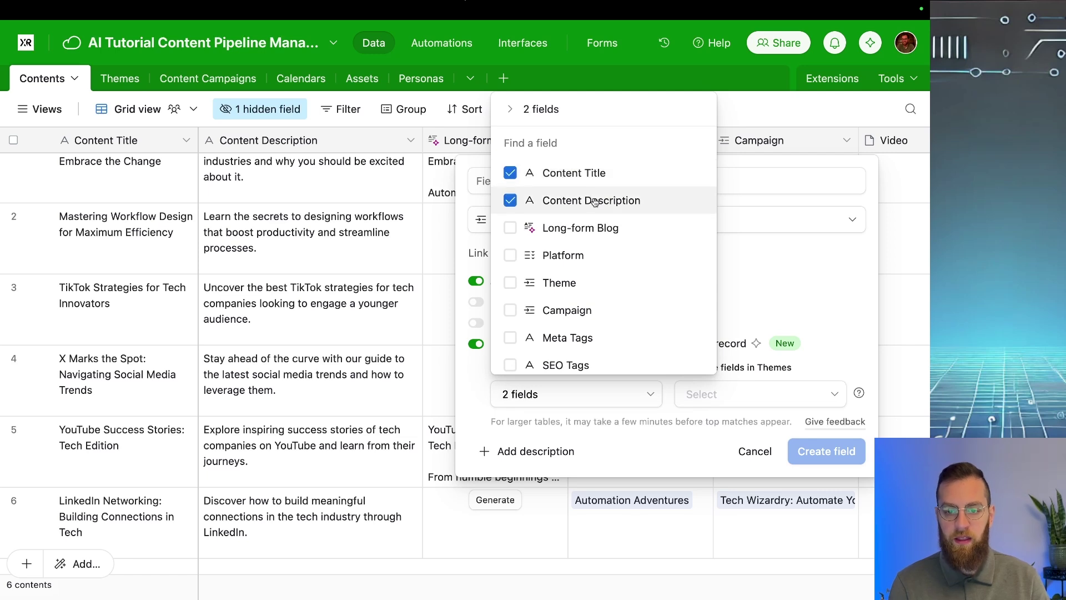
click(722, 403)
click(722, 396)
click(694, 252)
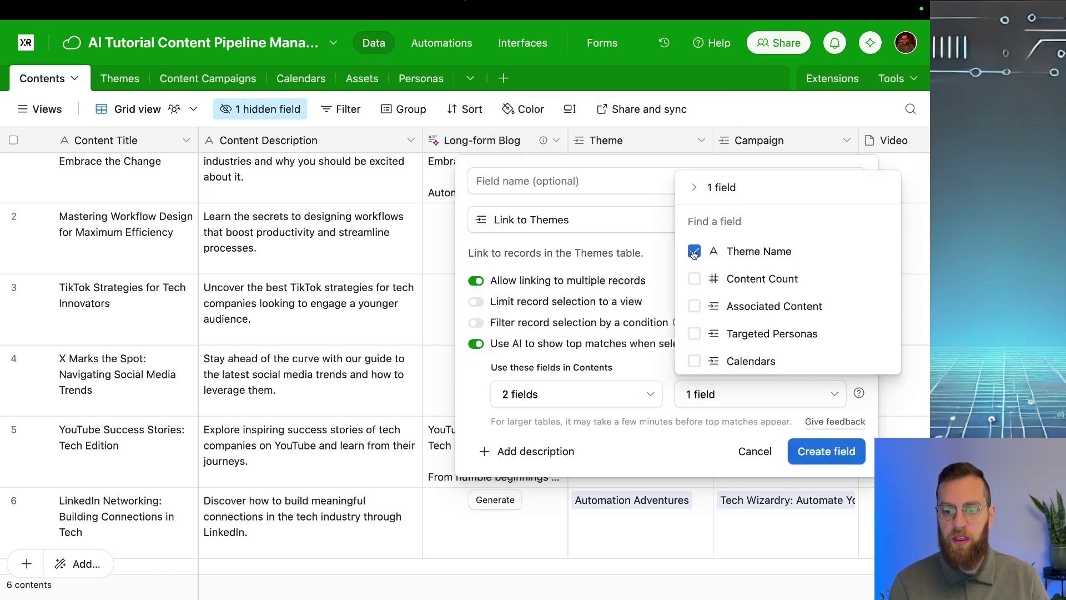
click(828, 451)
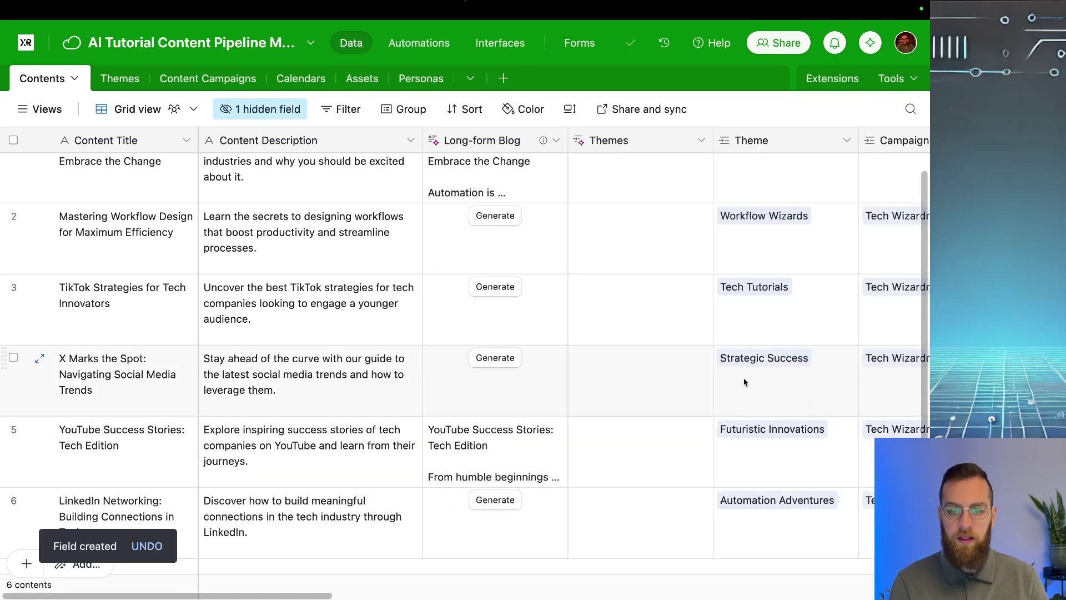
Step: Open the theme suggestions in row 1's Themes cell
scroll(637, 199, up, 1)
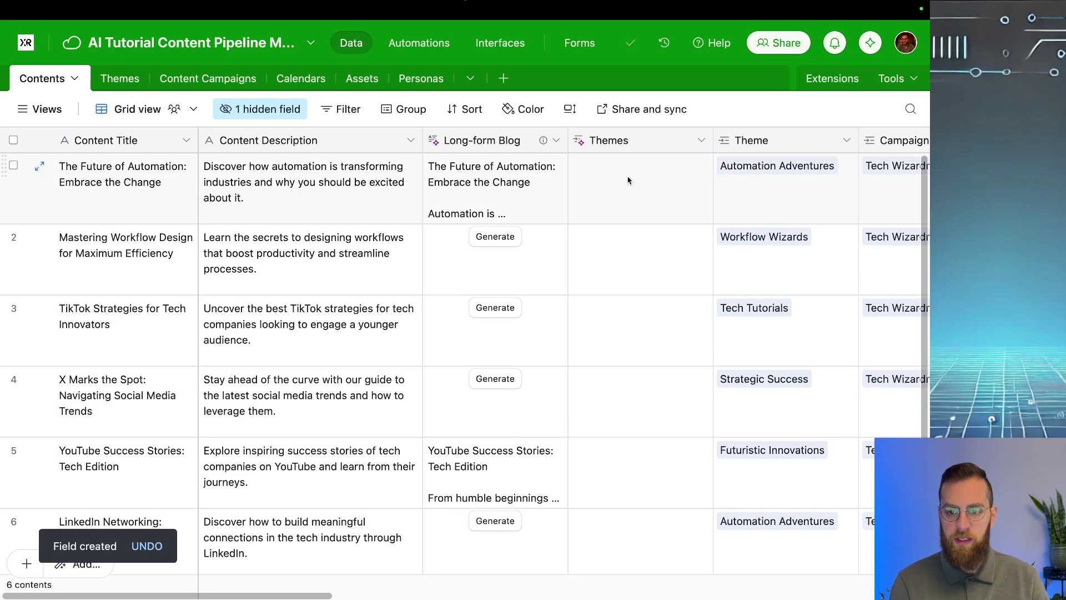
click(629, 180)
click(581, 165)
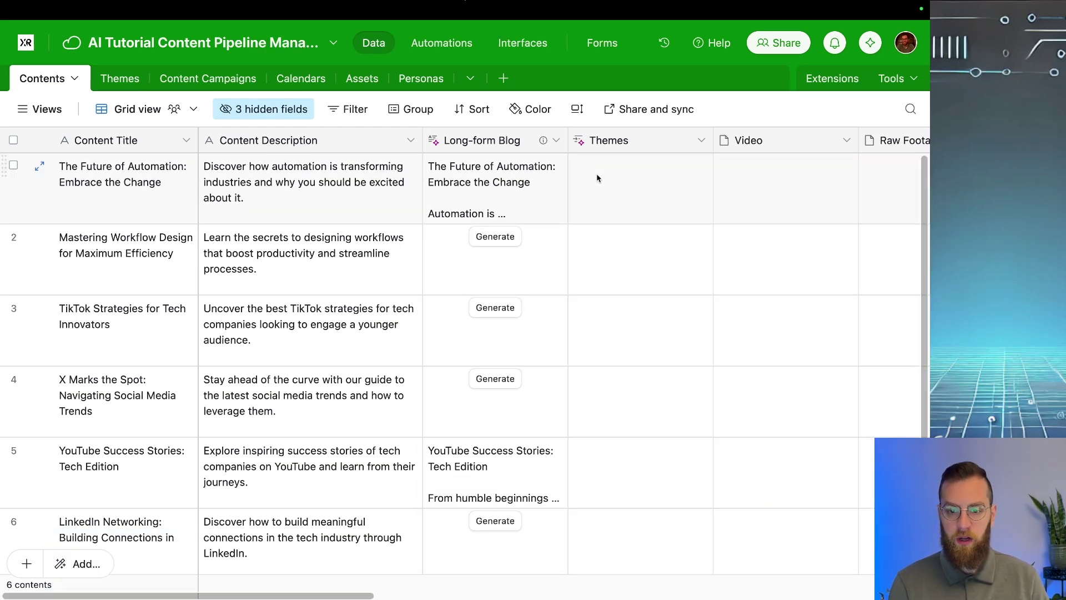
Step: Link Futuristic Innovations to rows 1 and 2 and Tech Tutorials to row 3
click(643, 185)
click(580, 165)
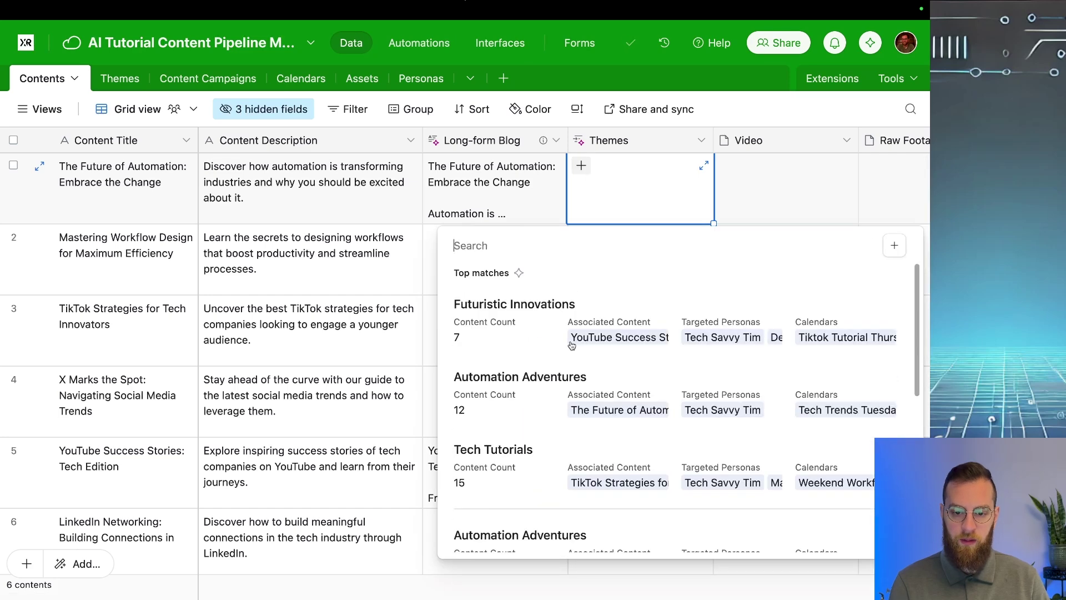
click(532, 328)
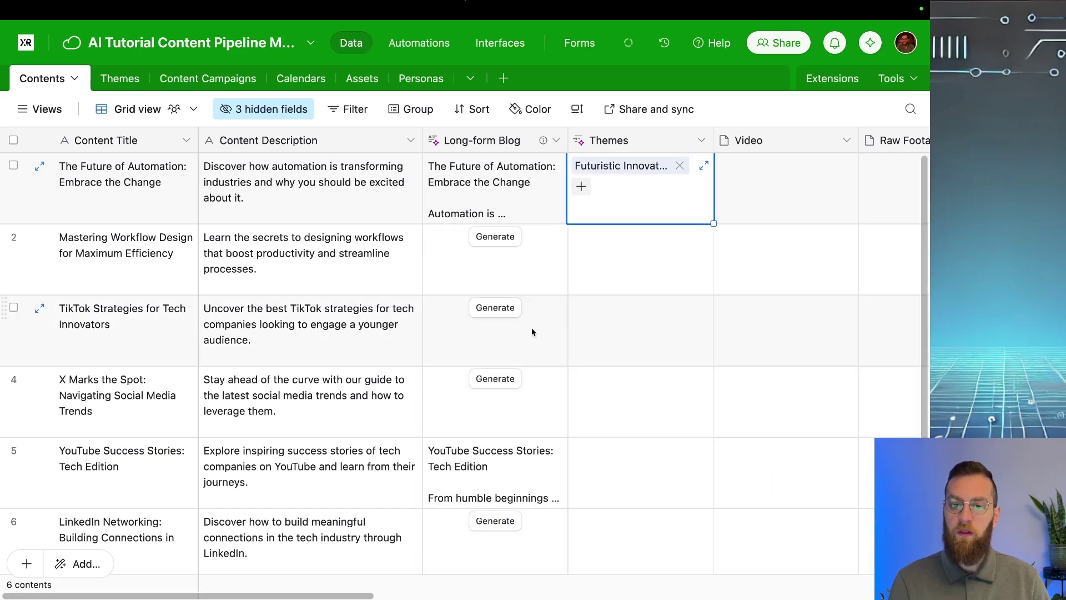
click(621, 237)
click(582, 237)
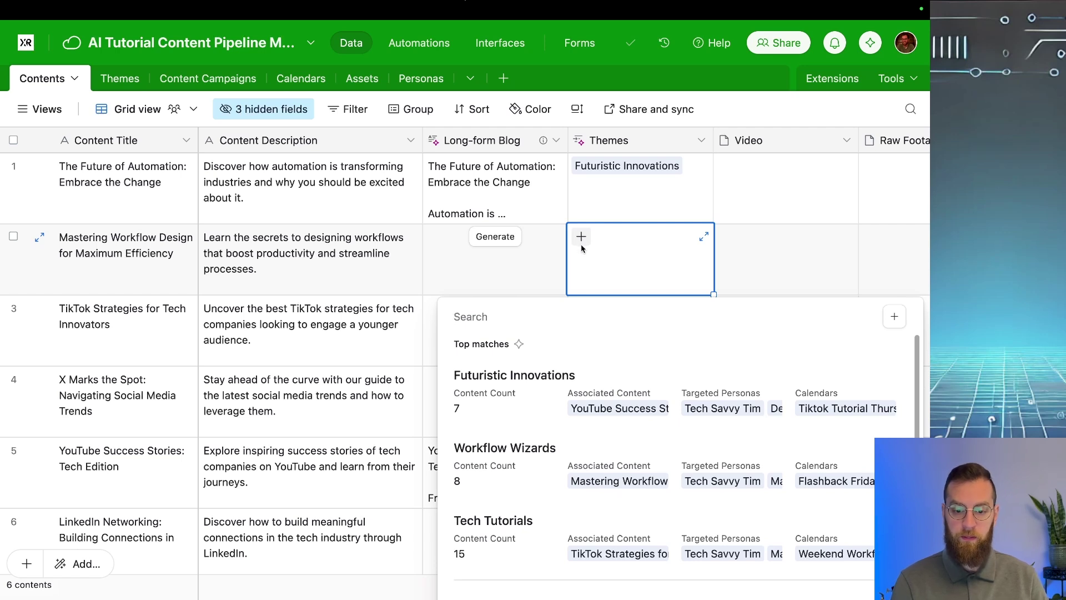
click(505, 390)
click(600, 321)
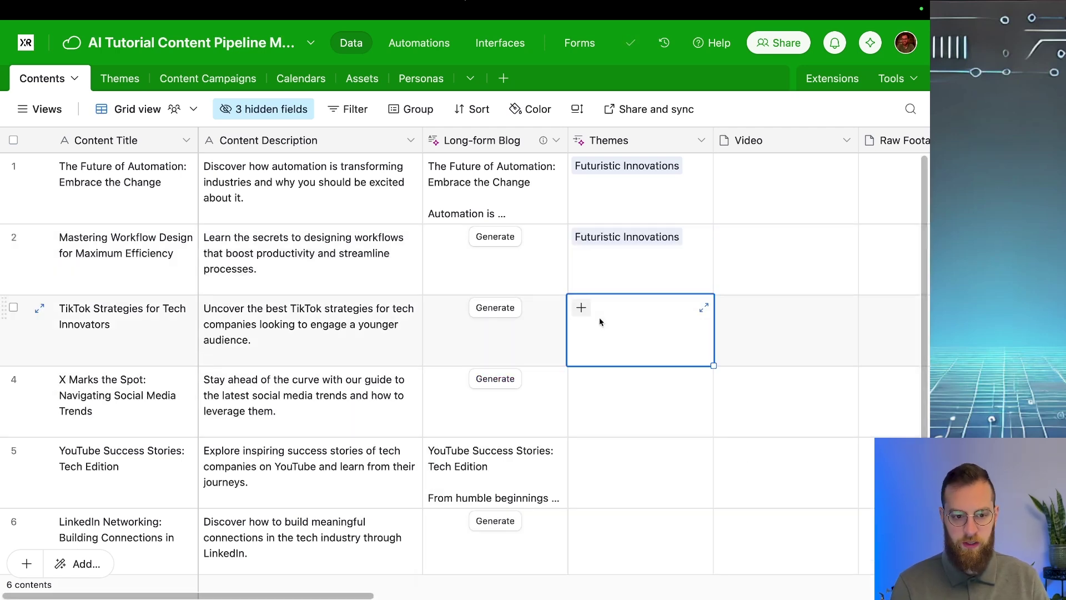
click(581, 308)
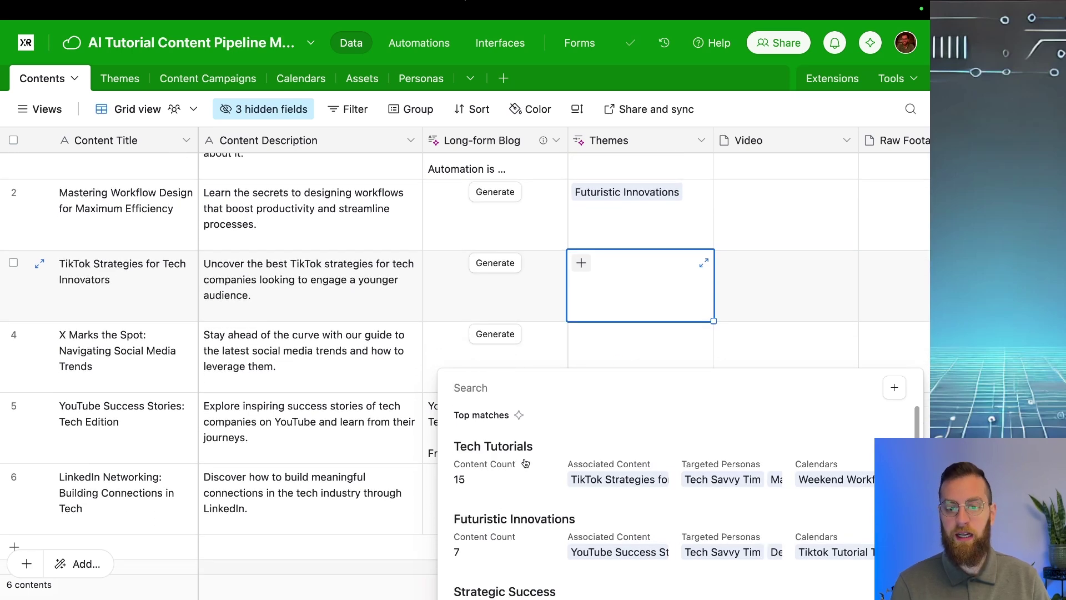
click(525, 463)
click(591, 340)
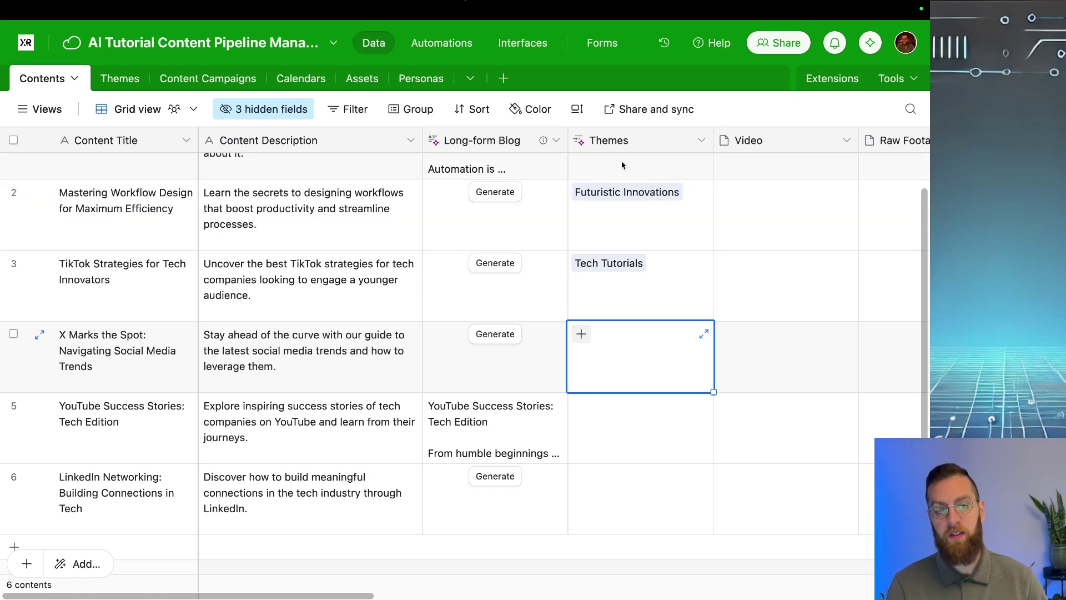
Step: Insert an AI Tag records field right of Themes, generated from Long-form Blog
click(701, 141)
click(681, 309)
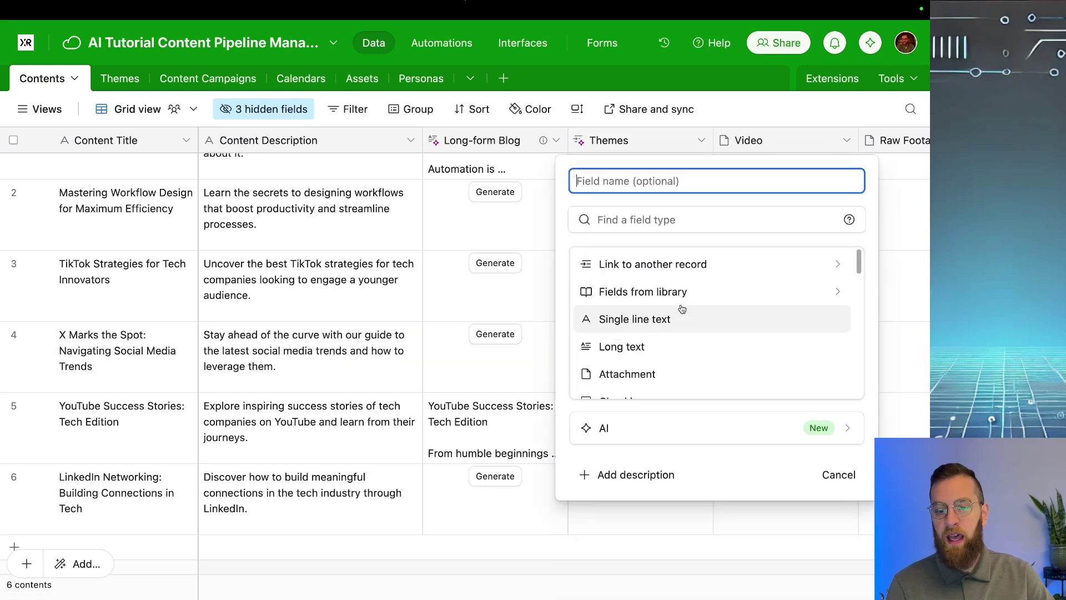
click(638, 425)
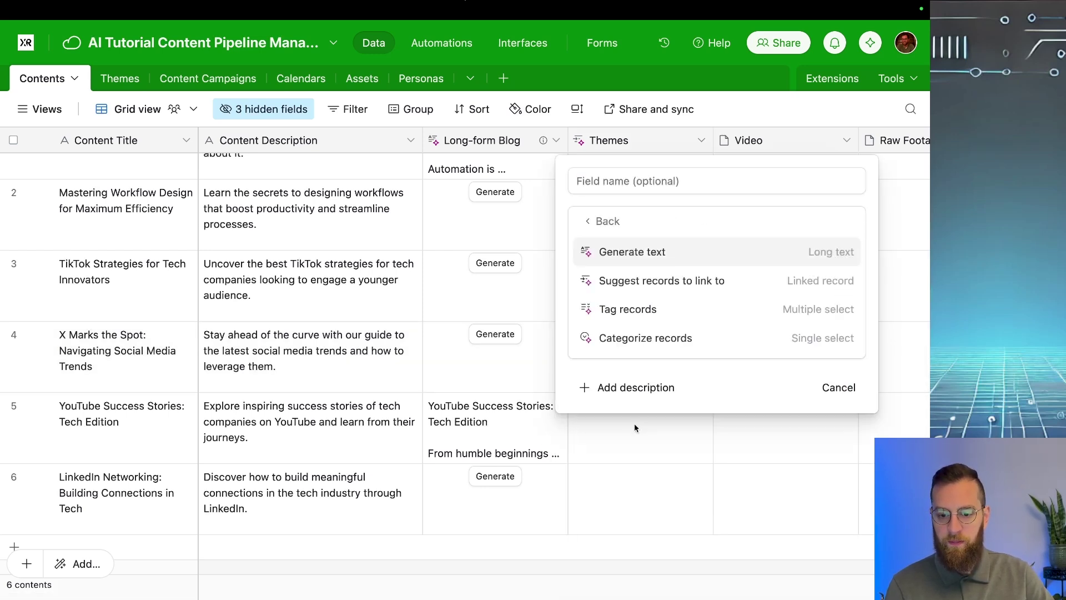
click(643, 310)
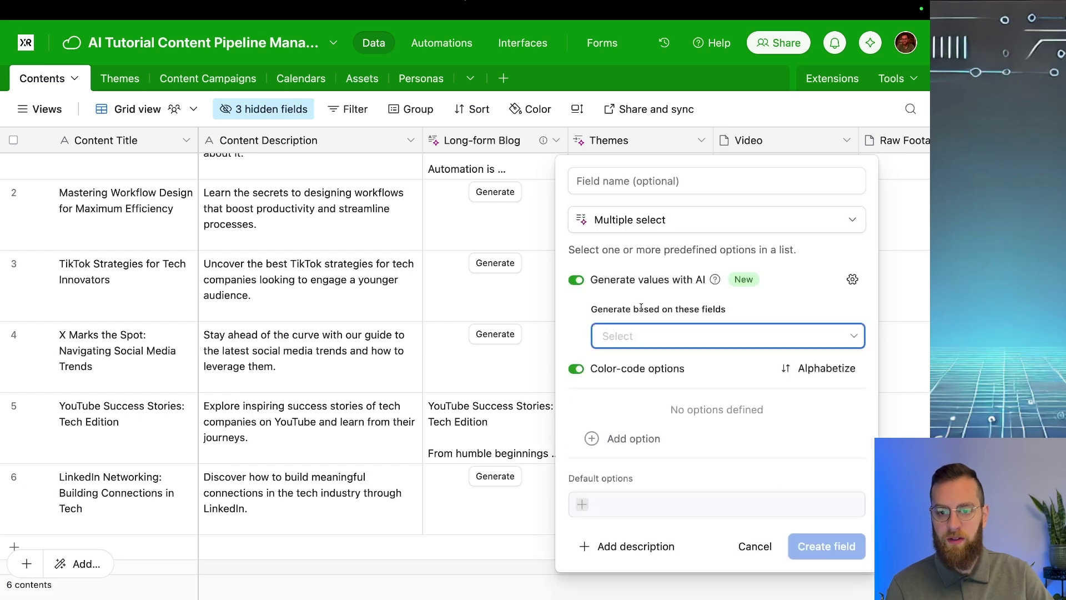
click(636, 337)
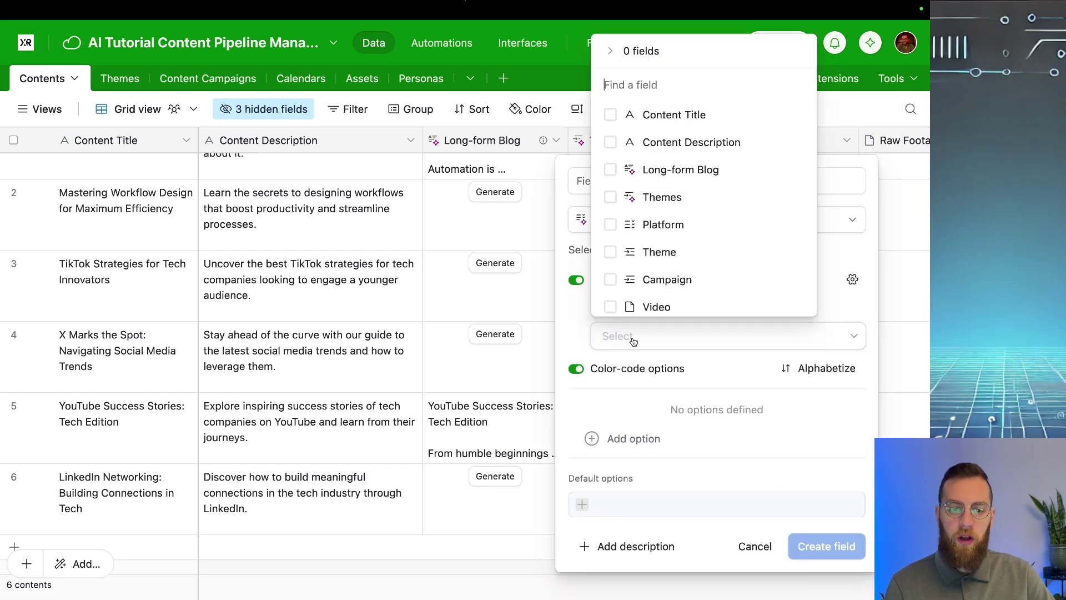
scroll(680, 275, down, 2)
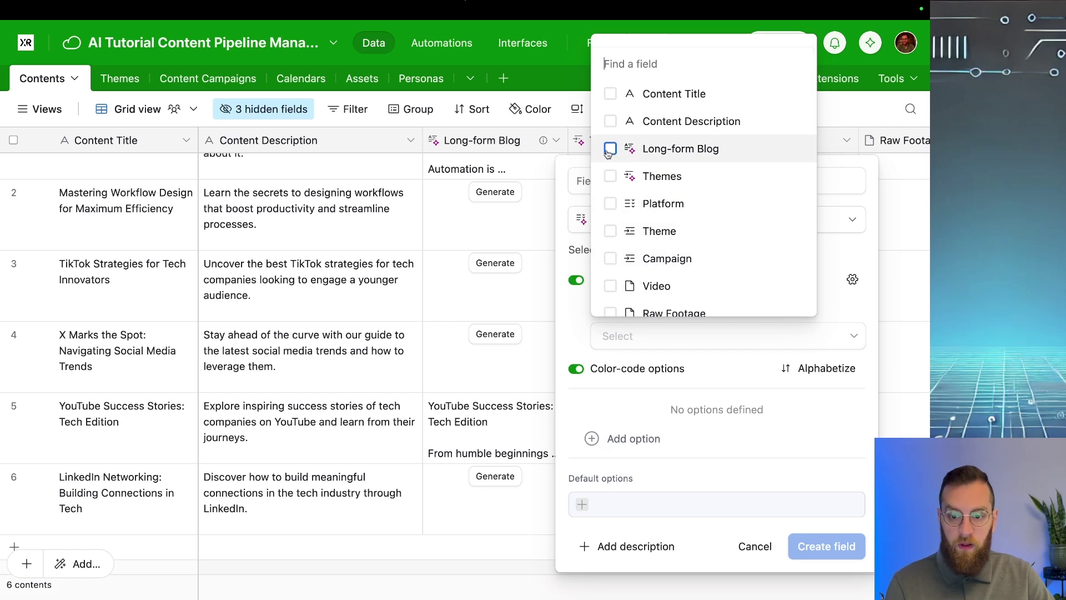
click(611, 149)
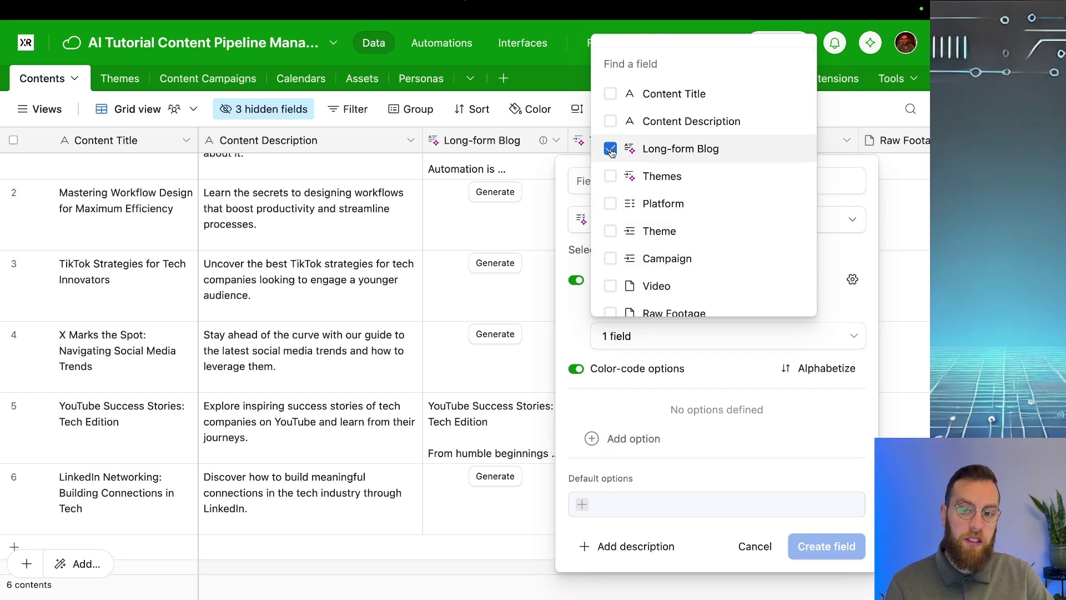
click(638, 411)
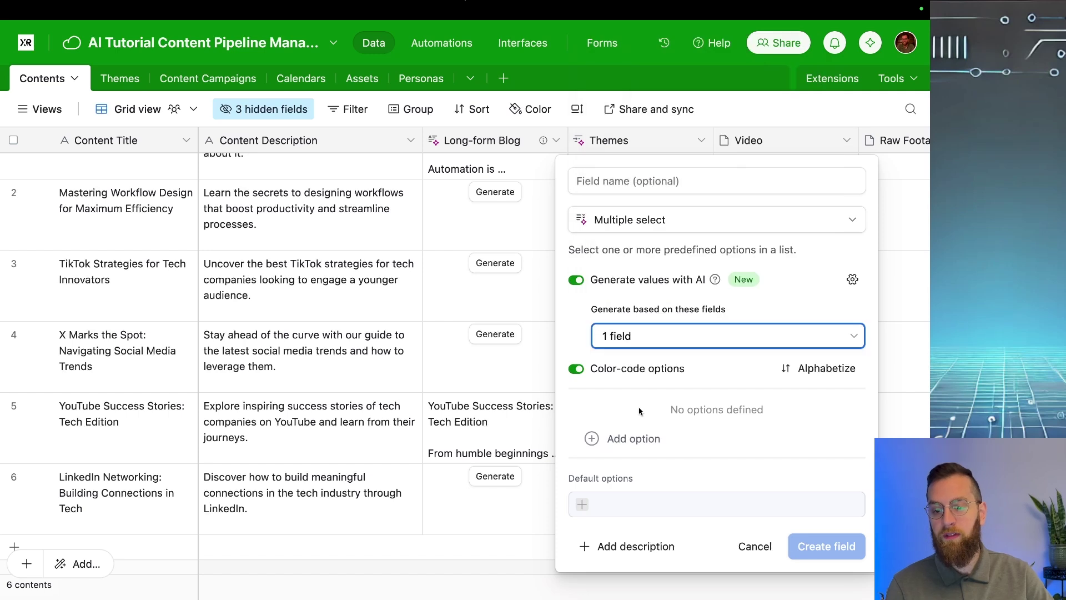
Step: Add tag options Tutorial, No-Code, Low-Code and AI, then create the Tags field
click(643, 442)
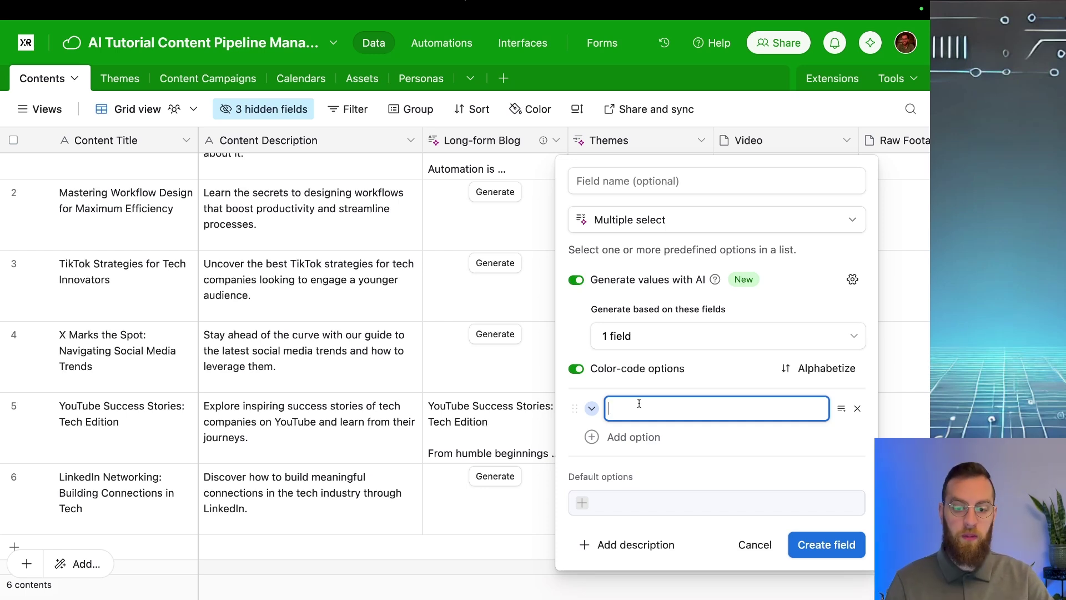
text(Tutorial)
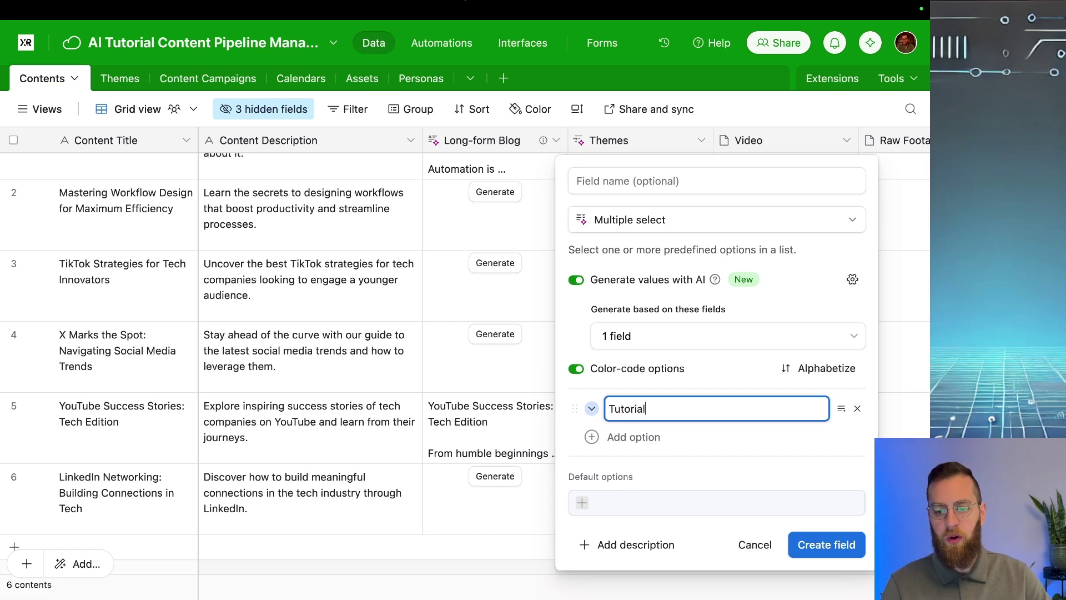
key(Return)
text(No)
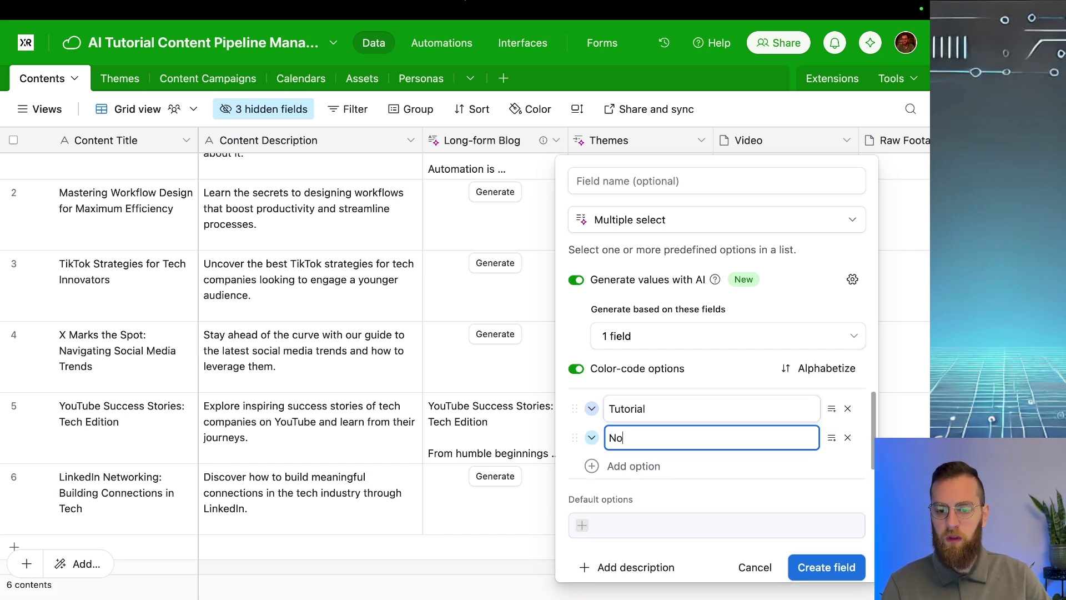
text(-Code)
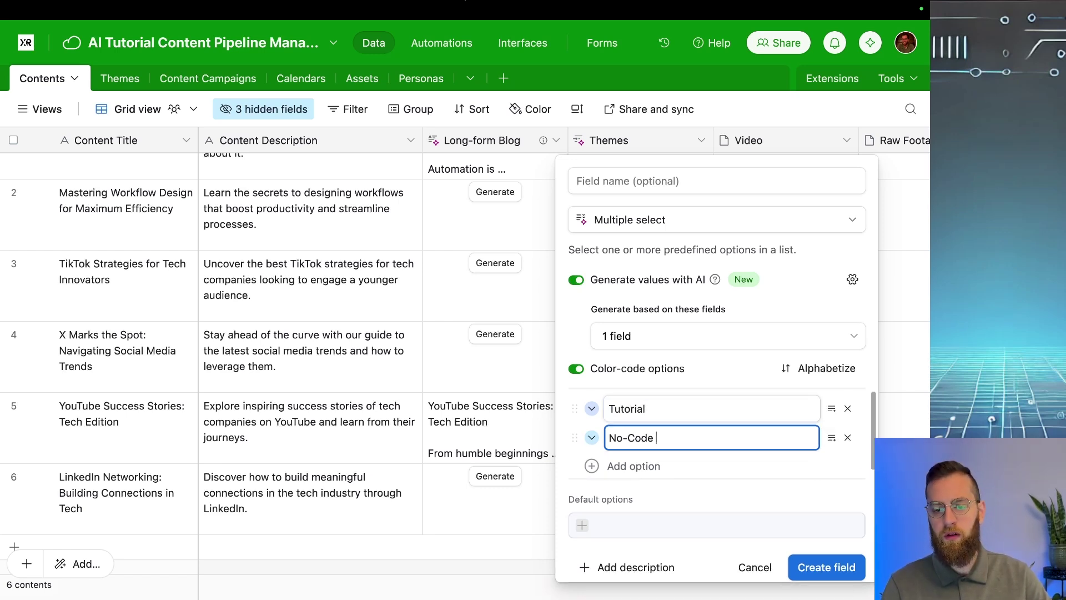
key(Return)
text(Low-Code)
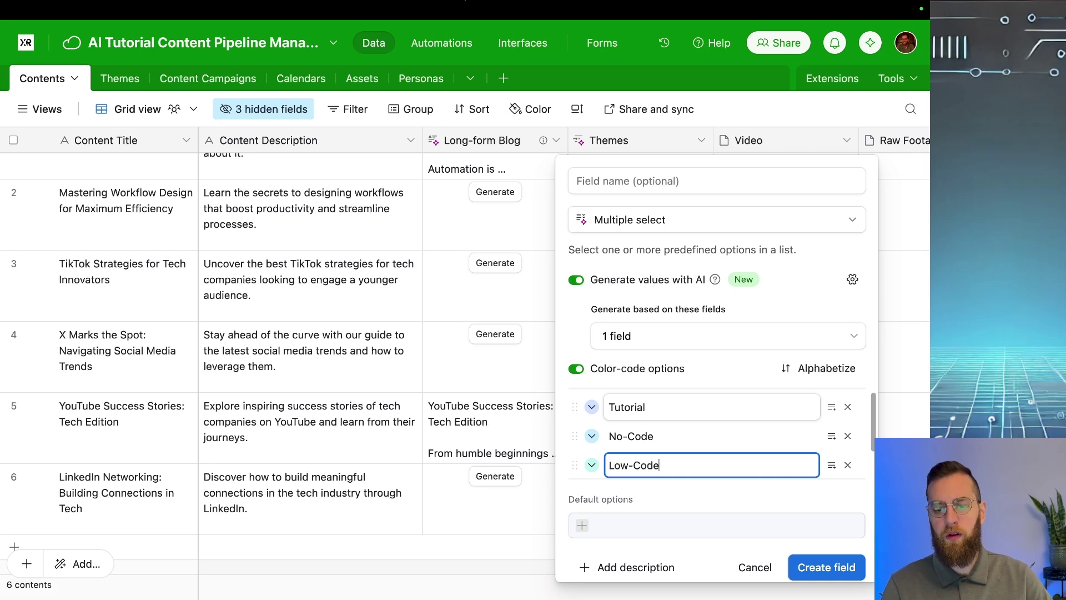
key(Return)
text(AI)
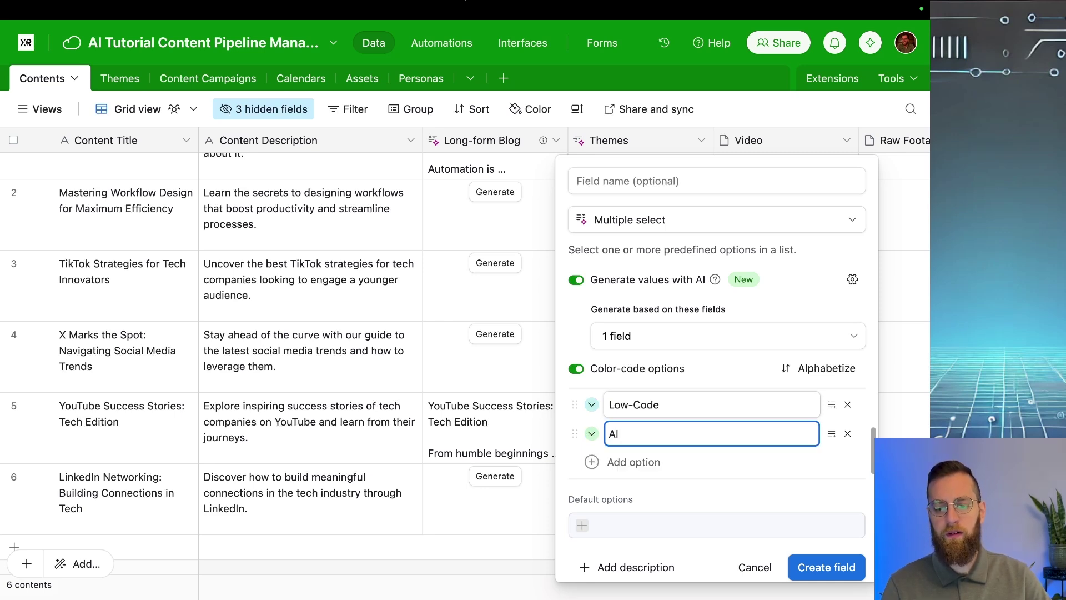
click(814, 575)
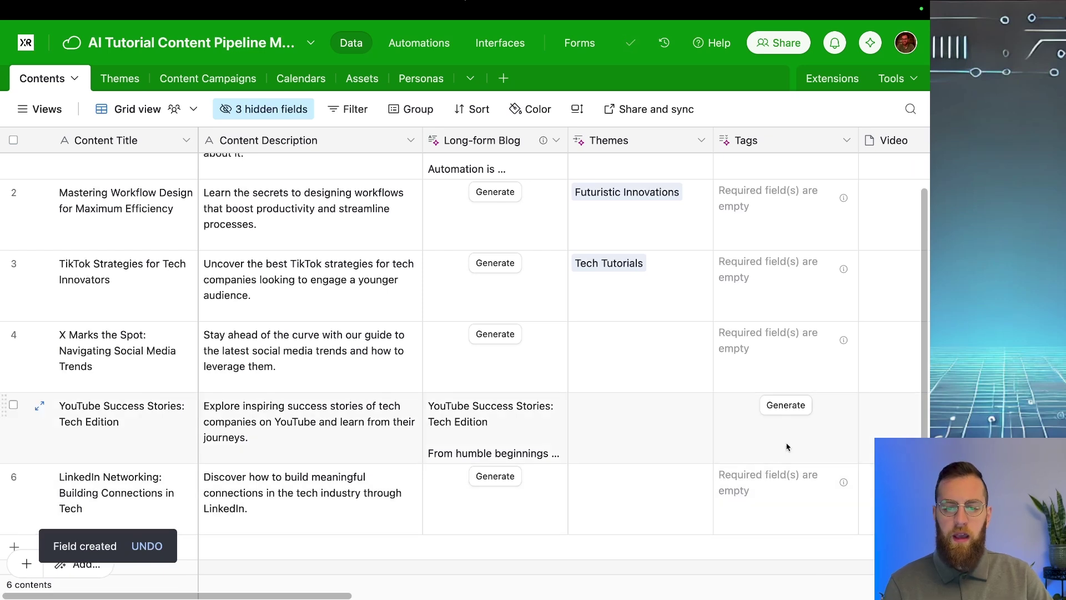
Step: Review row 5's generated blog post and generate the Long-form Blog for row 4
click(495, 444)
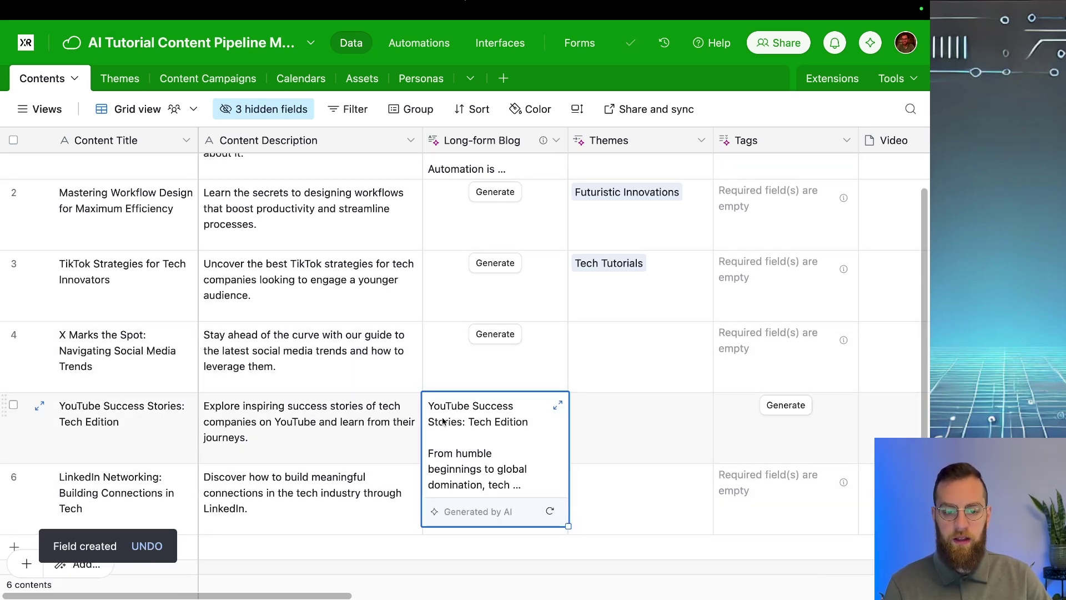
click(653, 451)
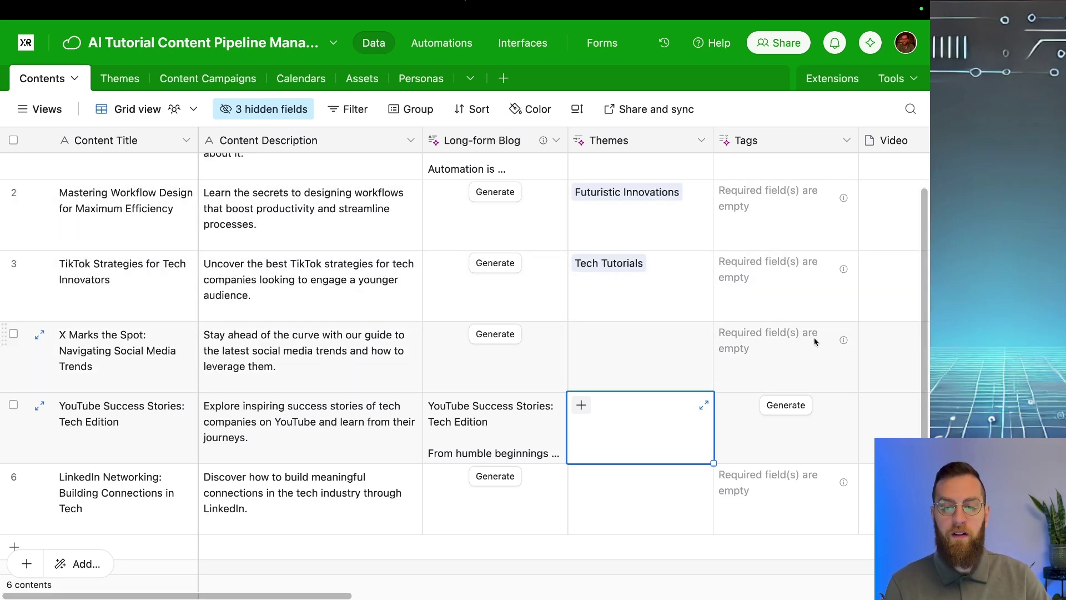
mouse_move(844, 343)
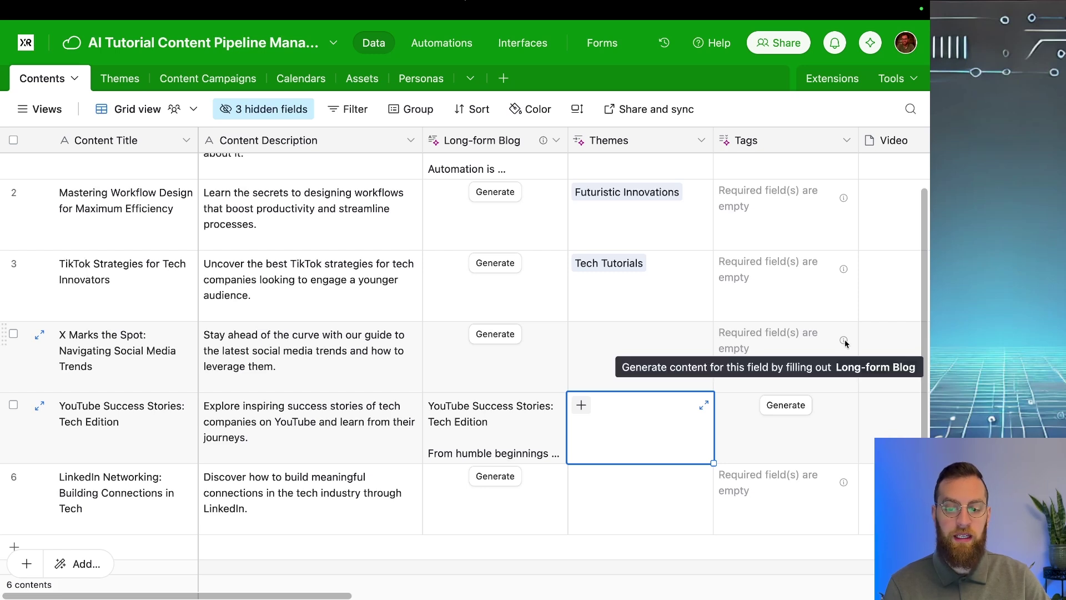
click(511, 336)
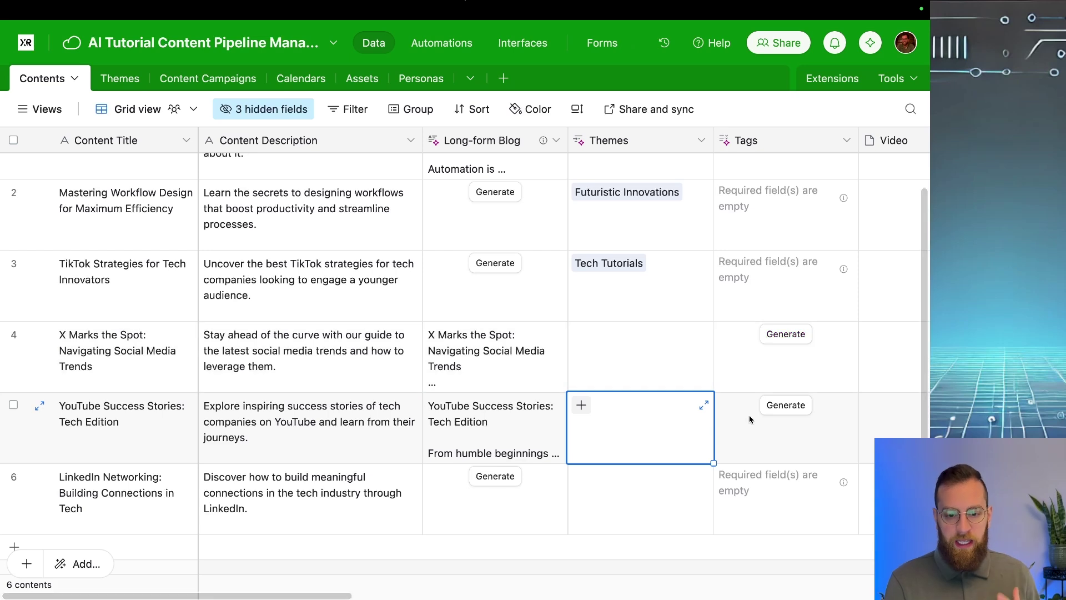
Step: Generate AI tags for rows 5, 4 and 1
click(774, 406)
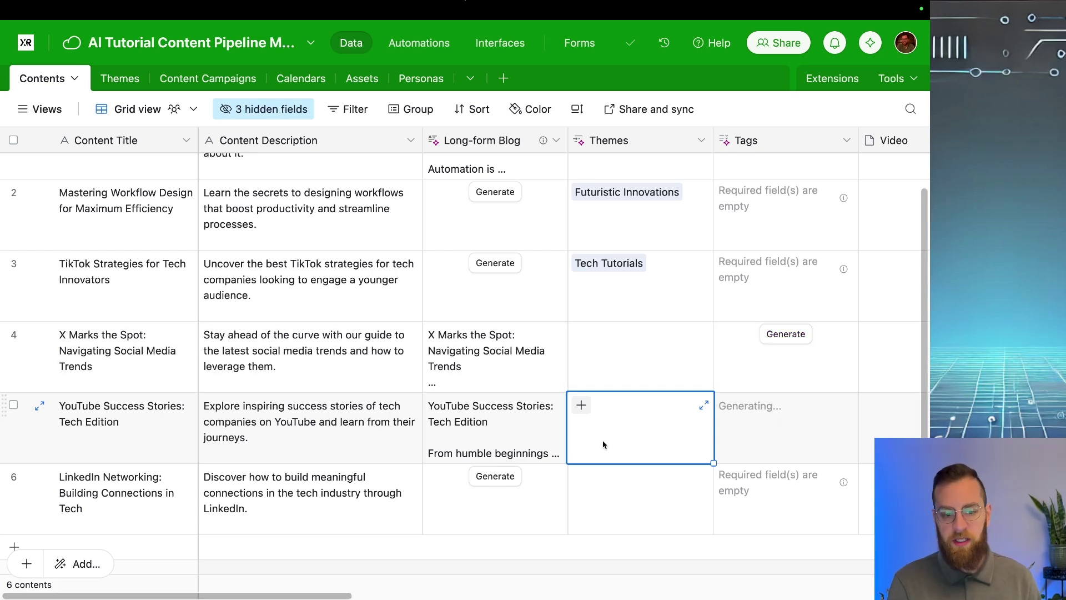
scroll(736, 416, down, 3)
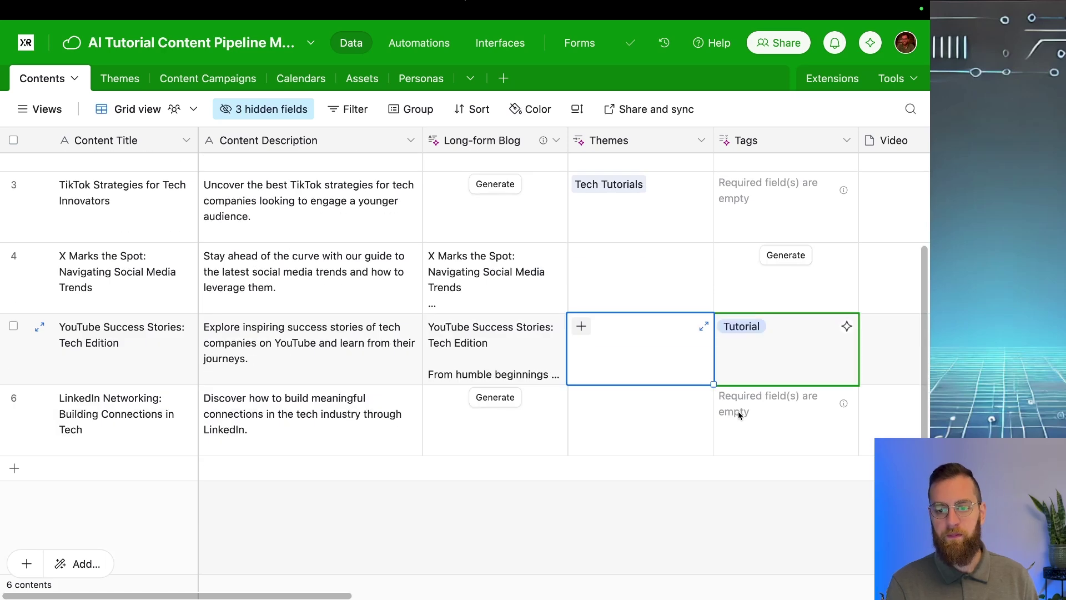
scroll(753, 278, up, 2)
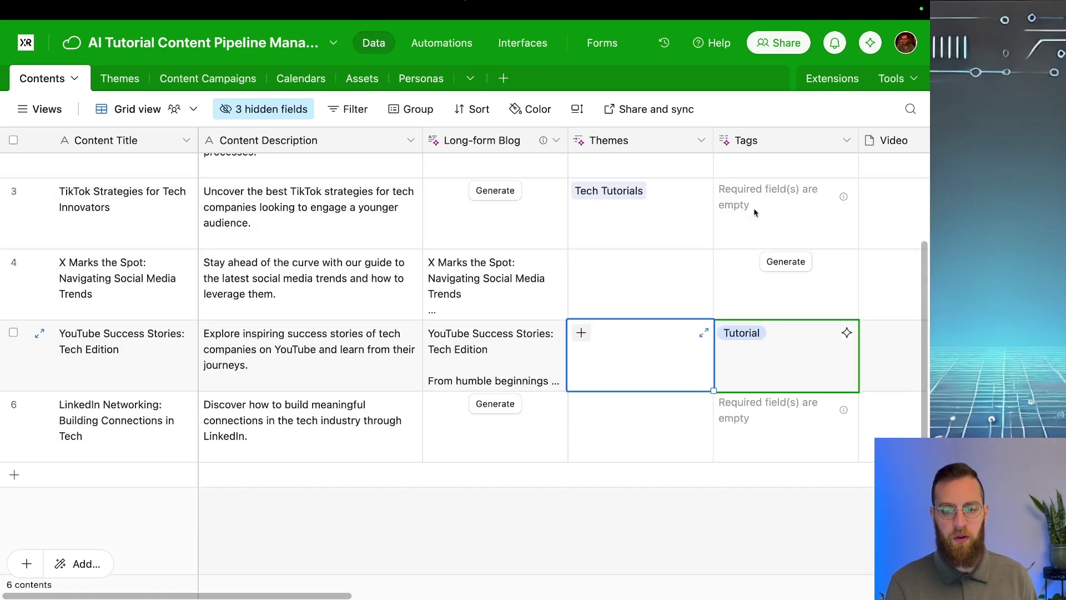
click(782, 299)
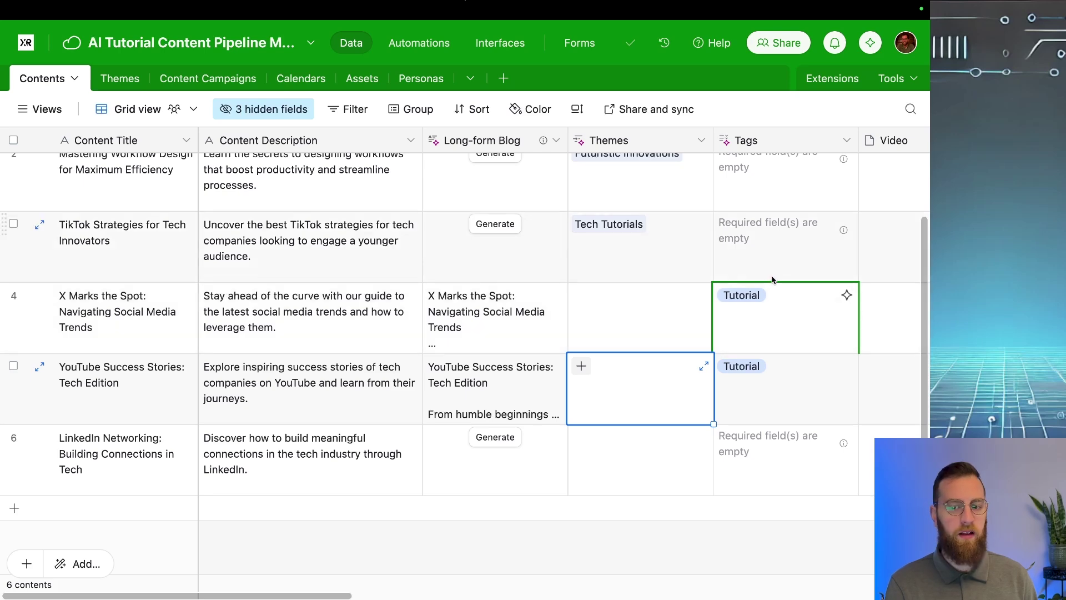
scroll(771, 303, up, 2)
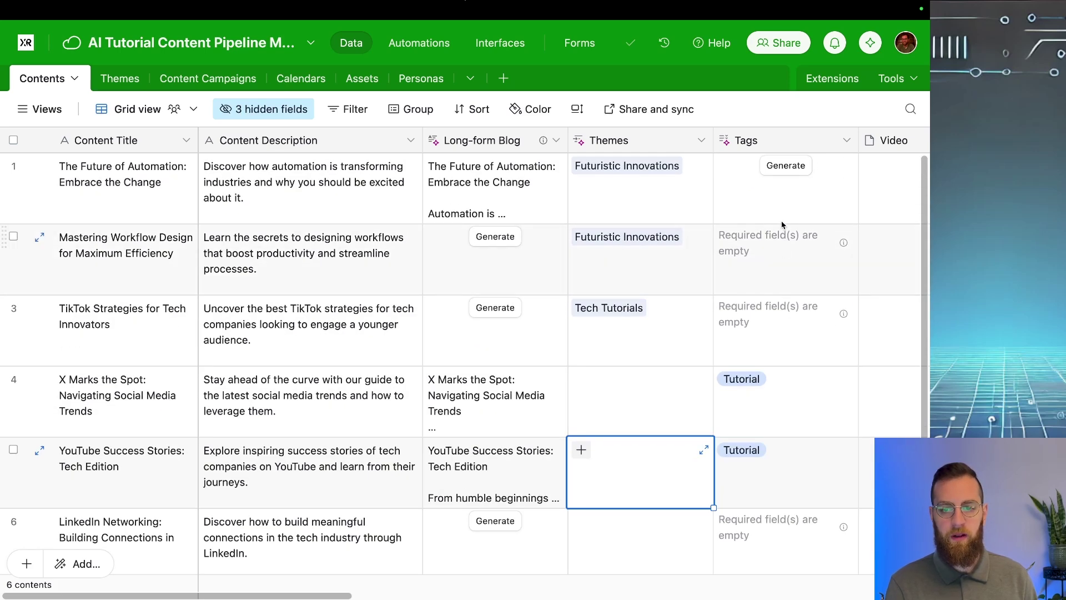
click(783, 170)
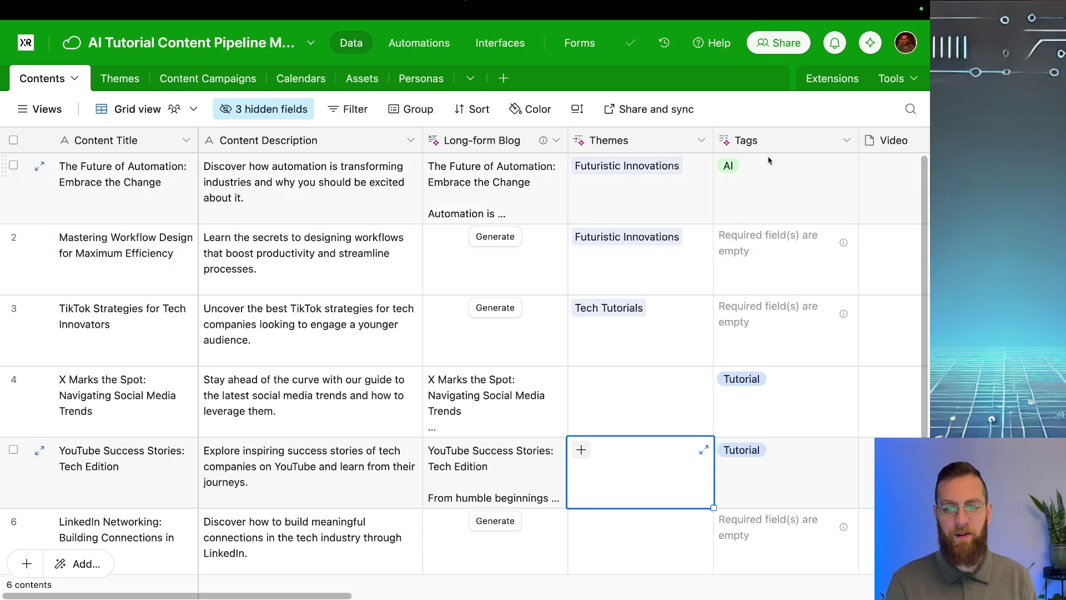
Step: Insert a new AI-type field to the right of the Tags column
click(761, 138)
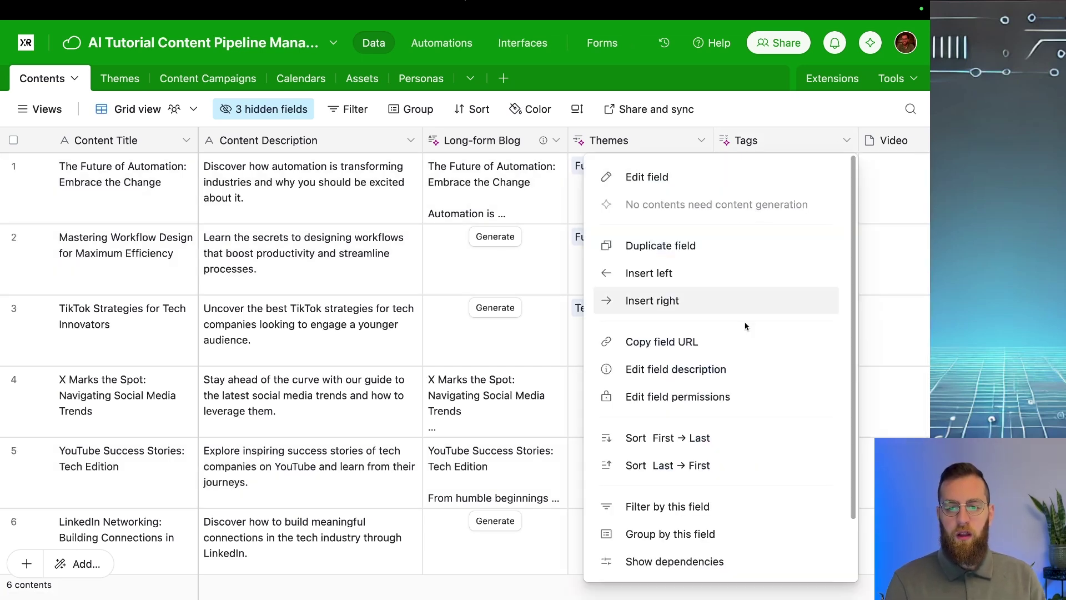
click(707, 304)
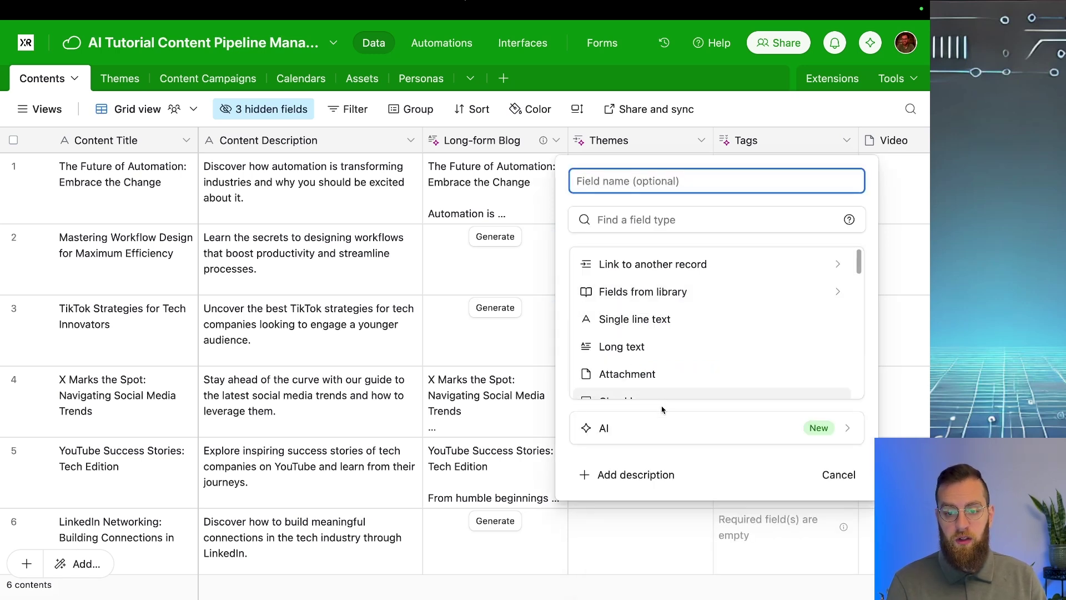
click(658, 425)
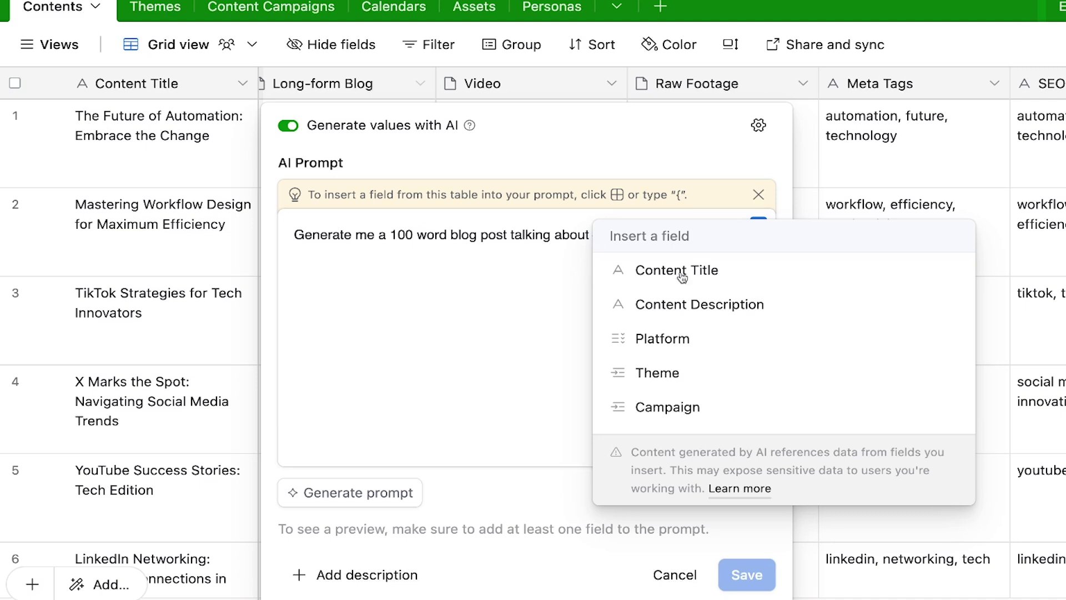
Step: Append the Content Title field to the 100-word blog post AI prompt
click(683, 277)
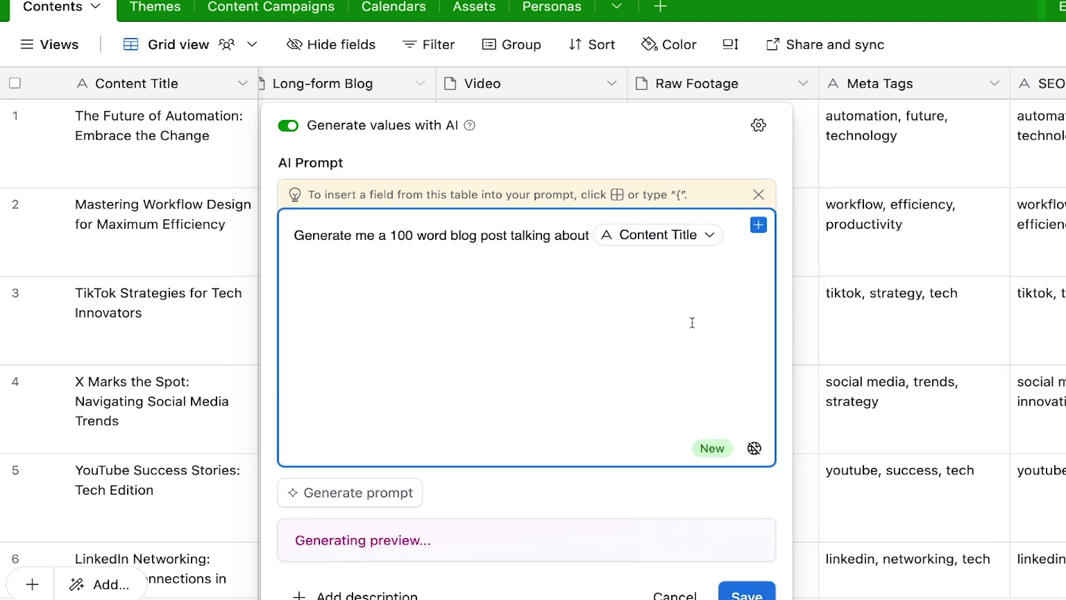